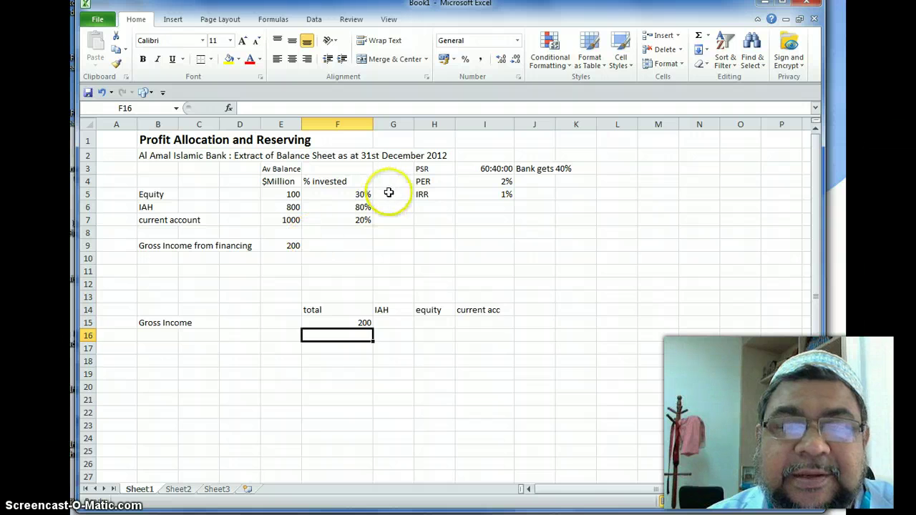
Calculate the equity amount invested in G5 with the formula =E5*F5
click(390, 193)
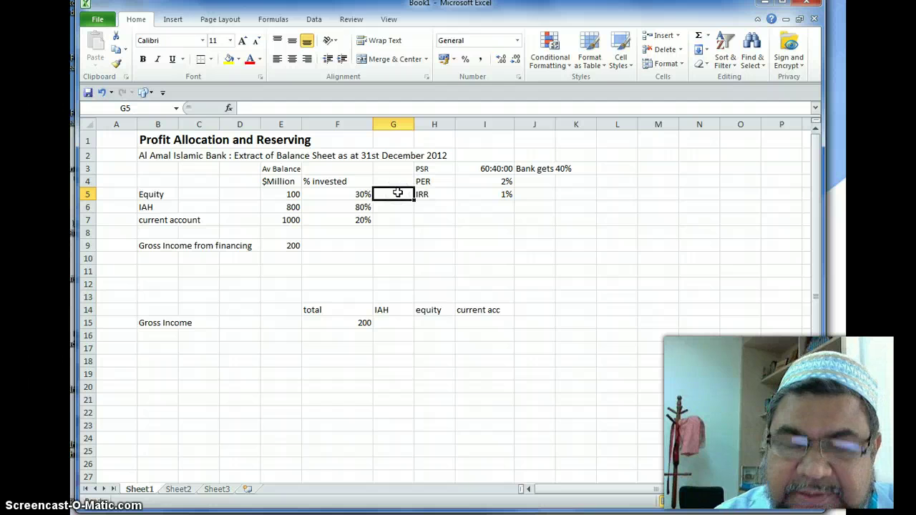
text(=)
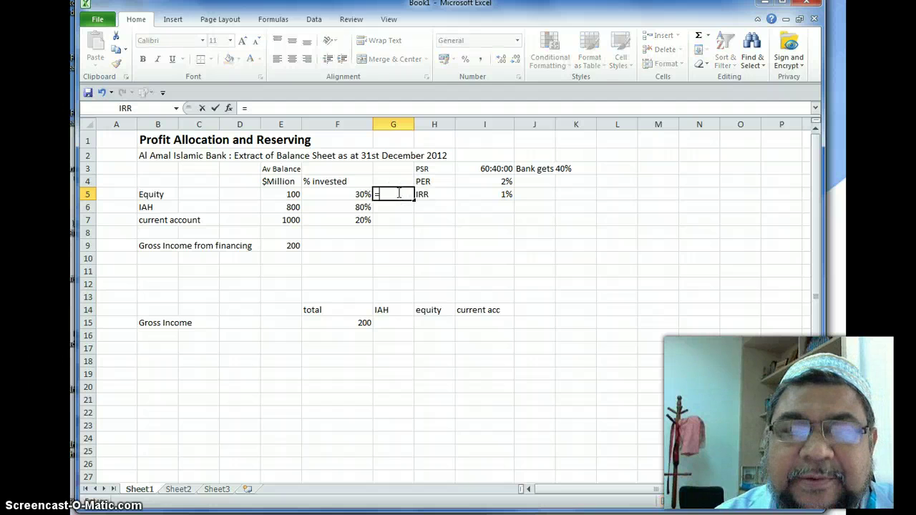
click(288, 194)
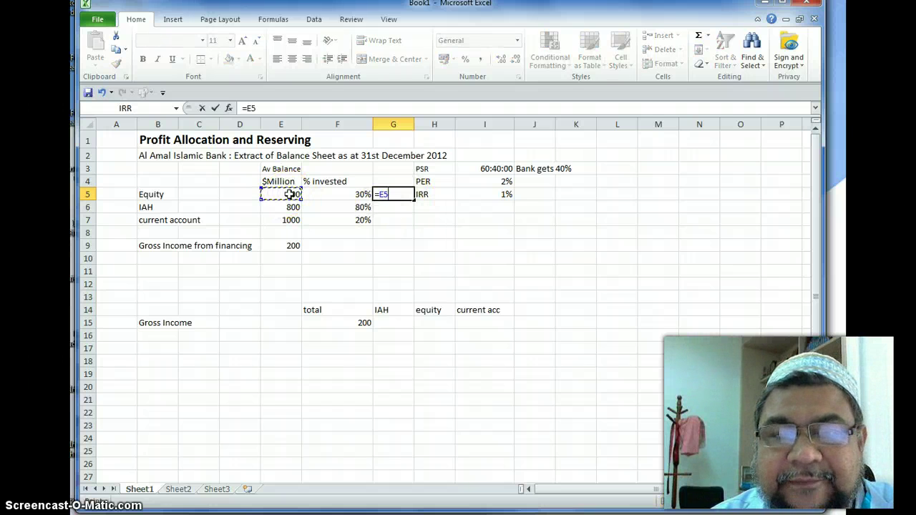
text(*)
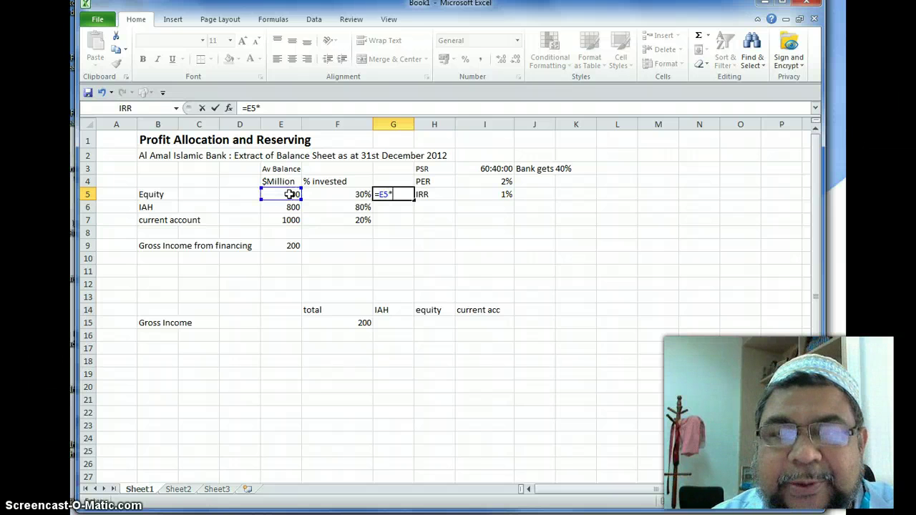
click(361, 195)
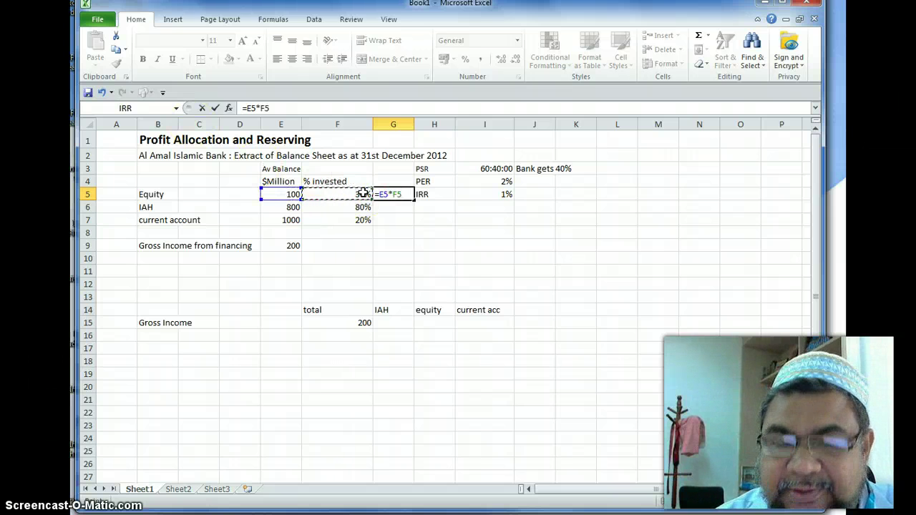
key(Return)
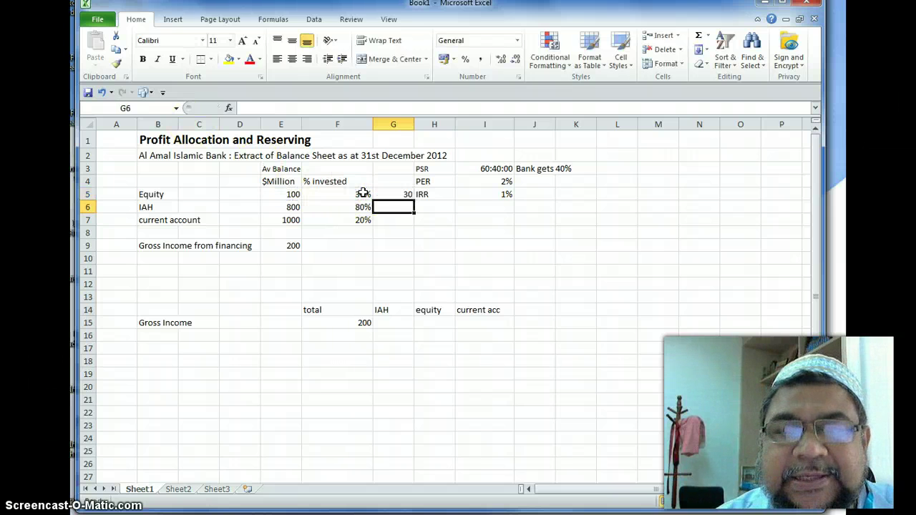
Fill the G5 formula down to G7 for the IAH and current account rows
click(403, 195)
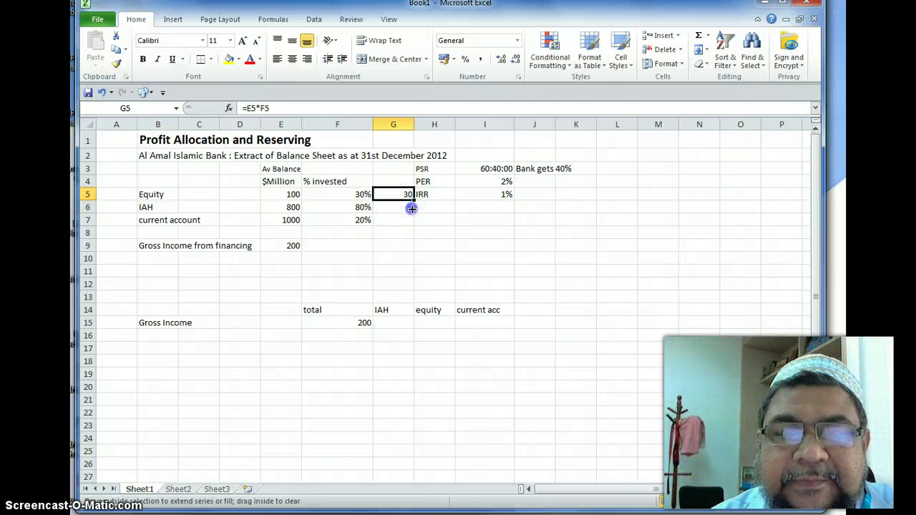
drag(412, 208, 412, 224)
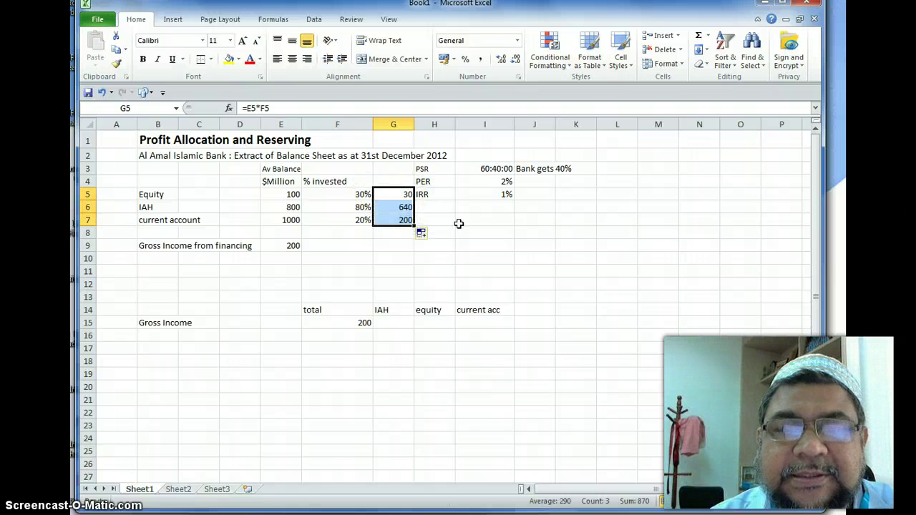
click(458, 224)
Label the new amounts column with "amt" in G3 and "invested" in G4
click(387, 180)
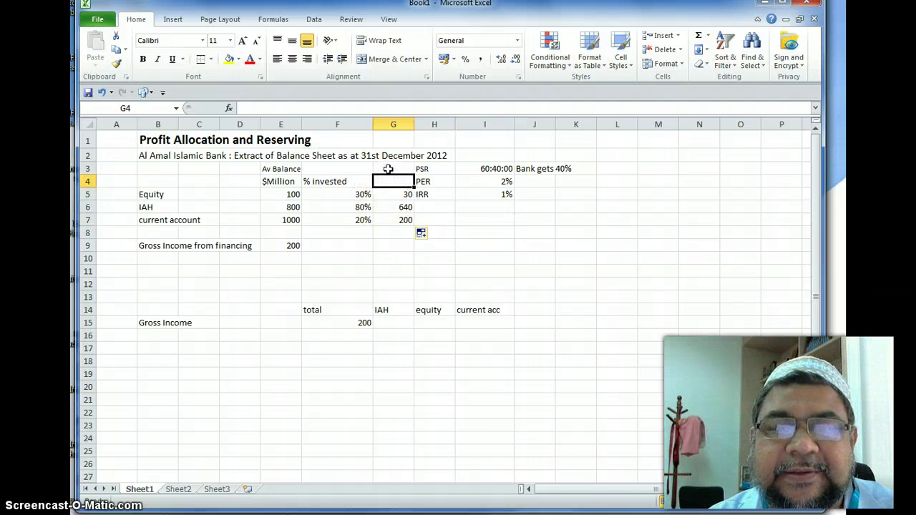
click(388, 169)
text(amt)
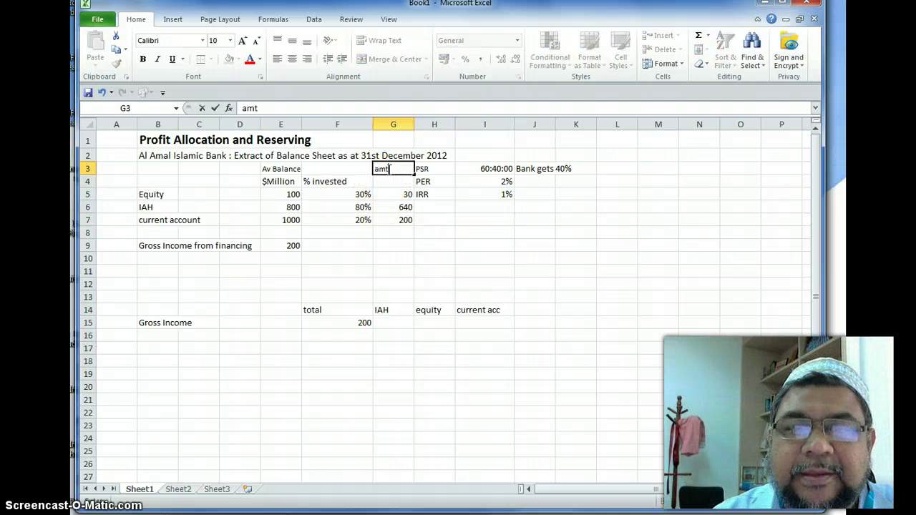
click(387, 181)
text(i)
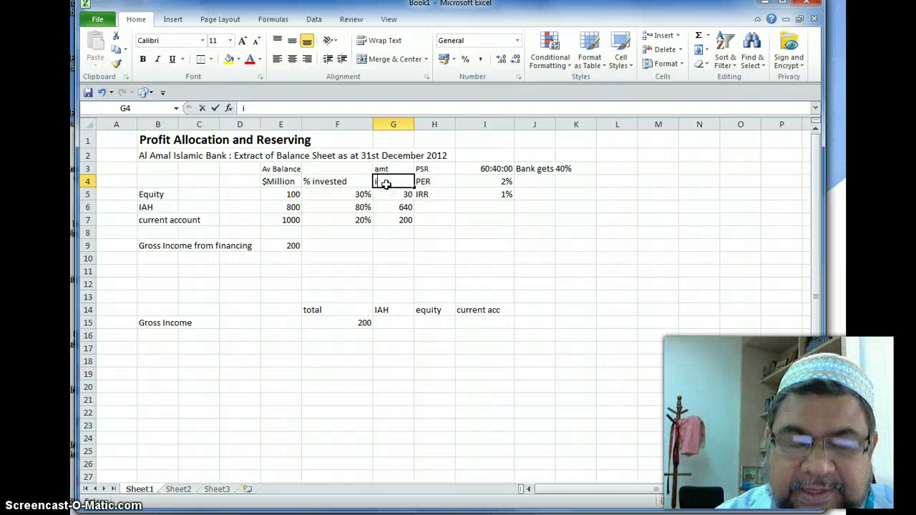
text(nvested)
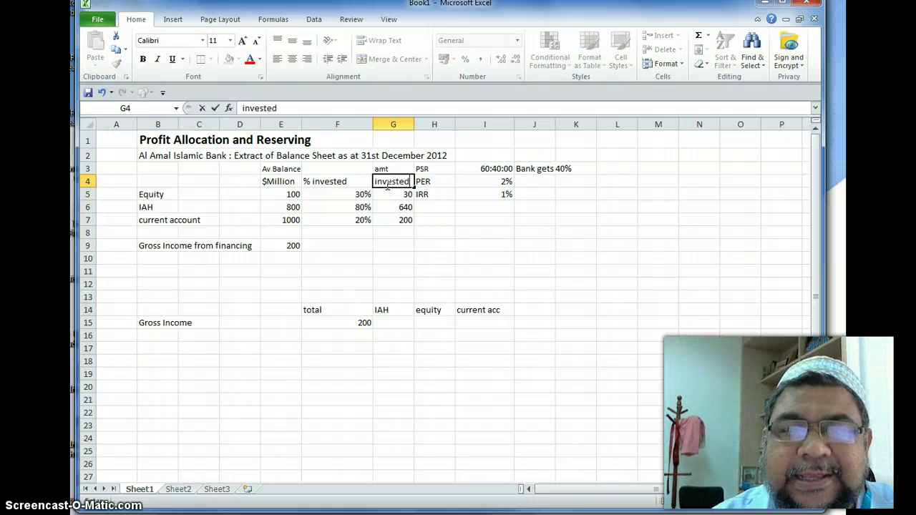
click(386, 257)
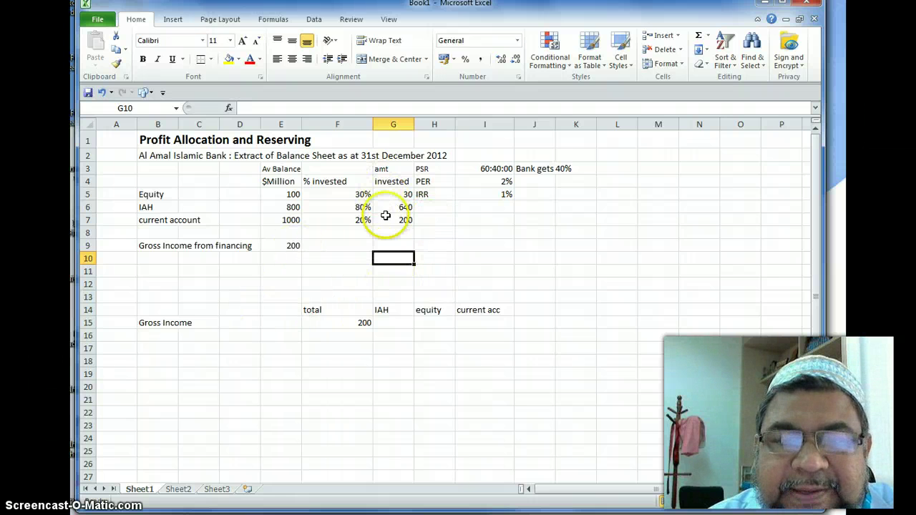
Insert a blank column before the PSR, PER and IRR labels, and widen columns H and I
click(435, 125)
right_click(435, 125)
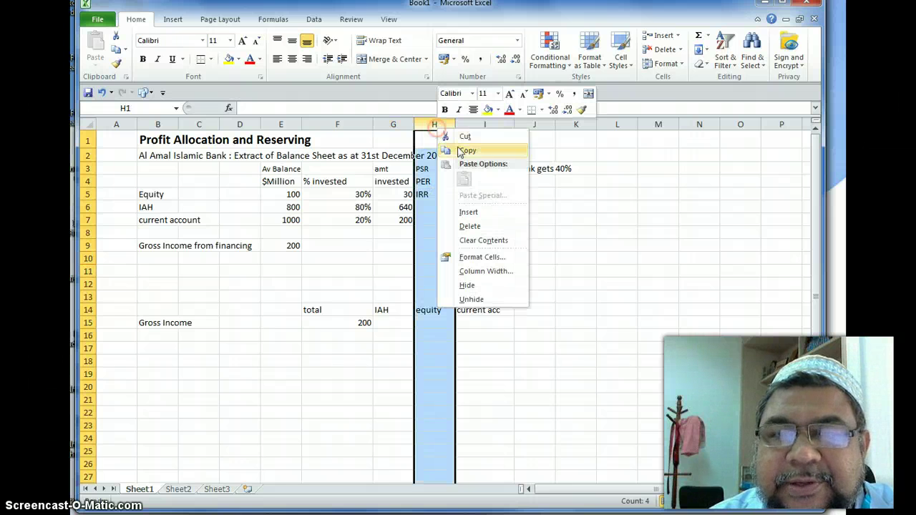
click(472, 212)
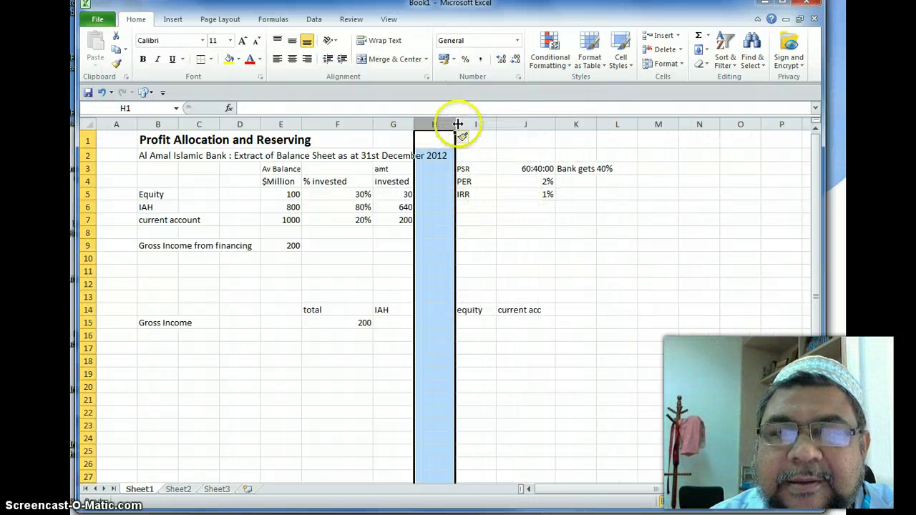
drag(452, 125, 484, 127)
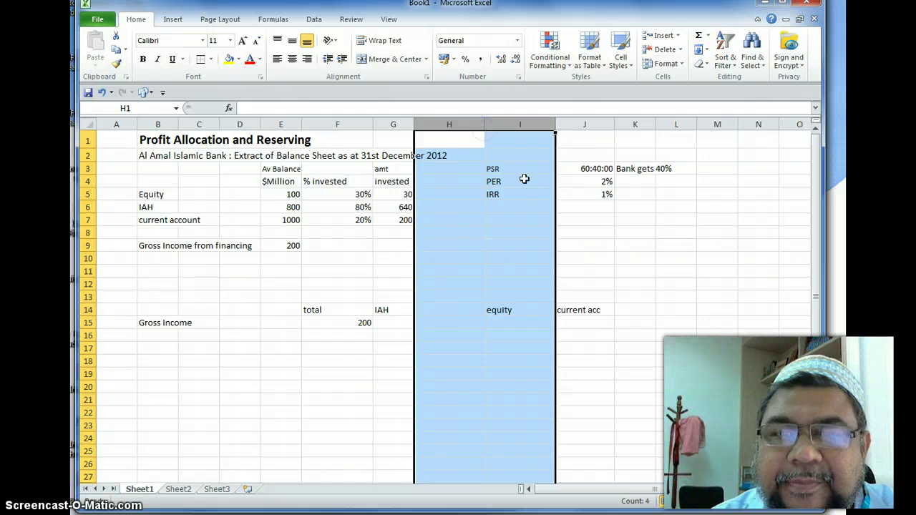
click(513, 219)
click(426, 233)
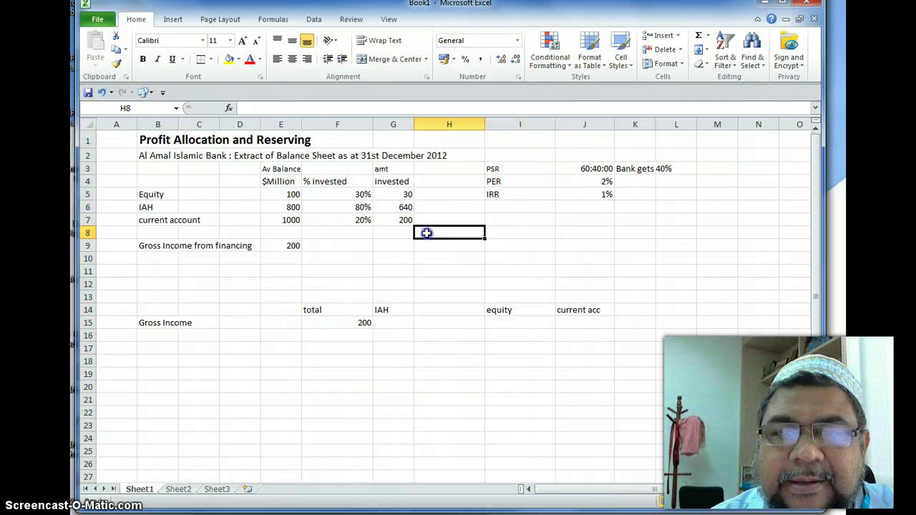
Total the invested amounts in G8 with =SUM(G5:G7)
click(444, 167)
click(443, 196)
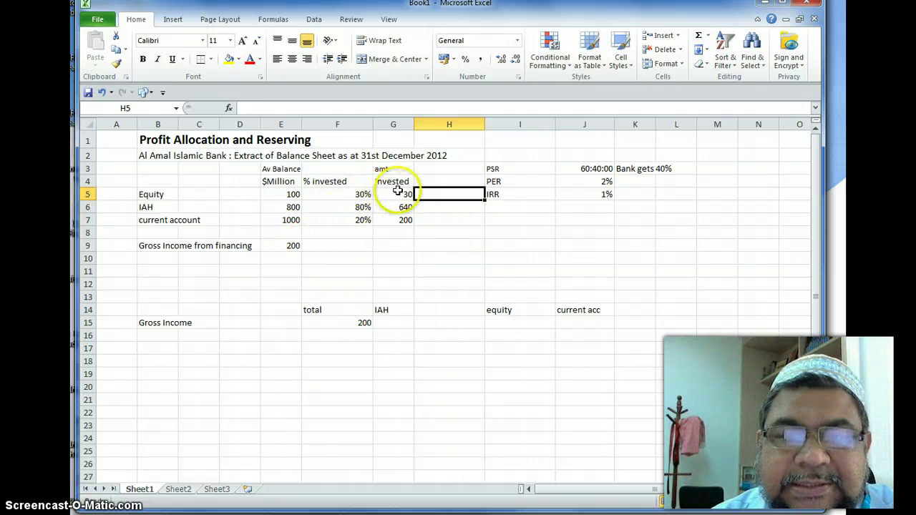
click(403, 234)
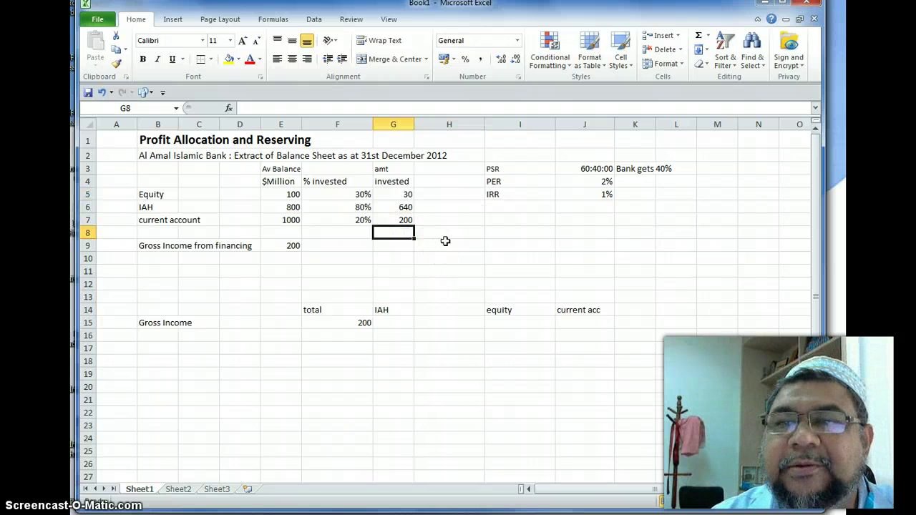
click(698, 37)
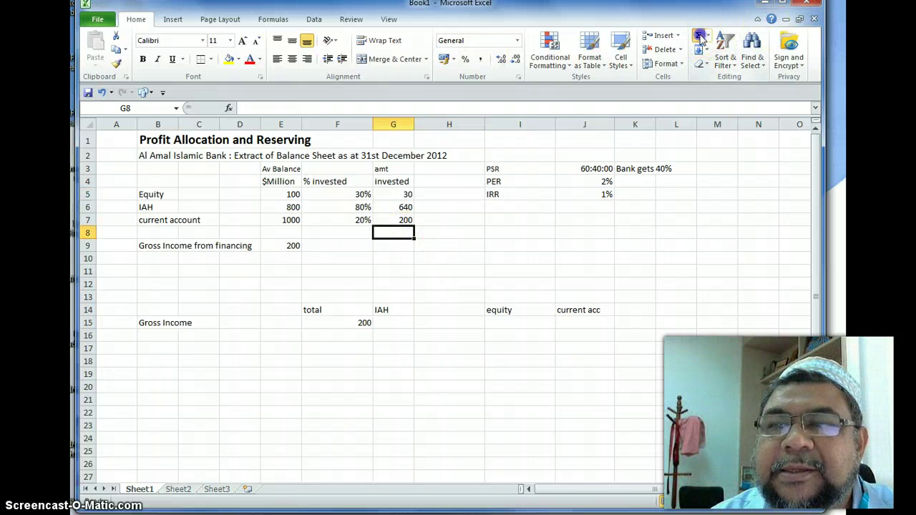
key(Return)
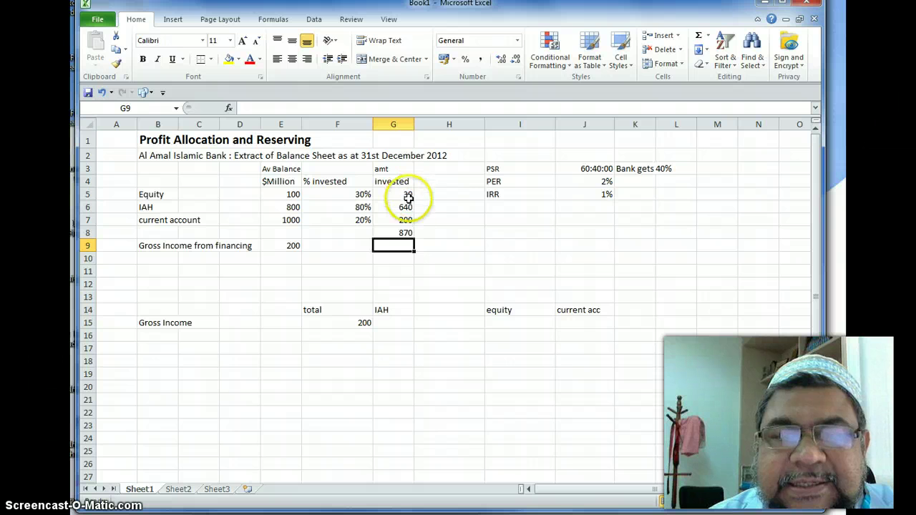
Apply a top and bottom border to the invested amounts total in G8
click(399, 233)
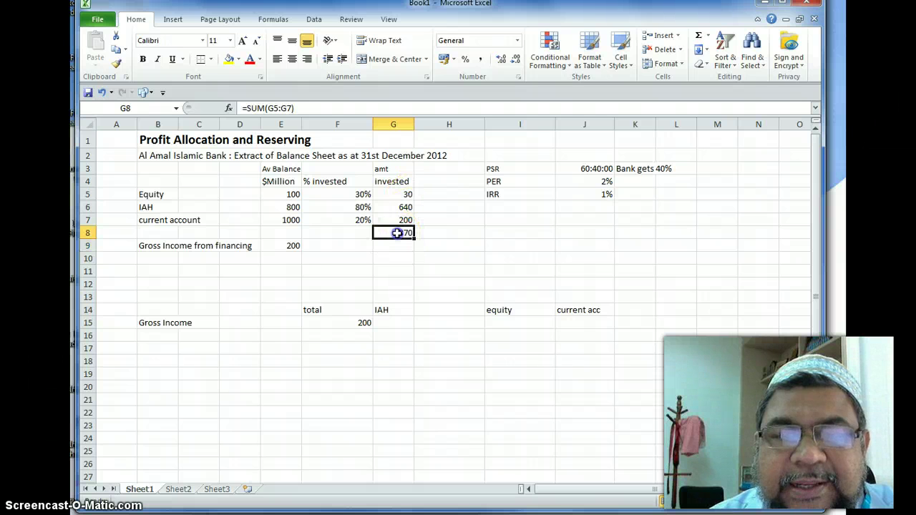
click(203, 60)
click(496, 243)
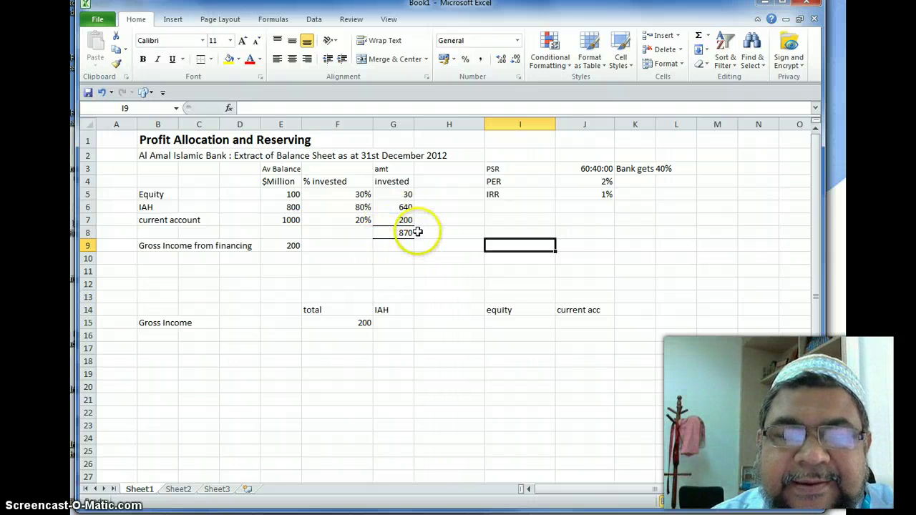
drag(400, 246, 444, 235)
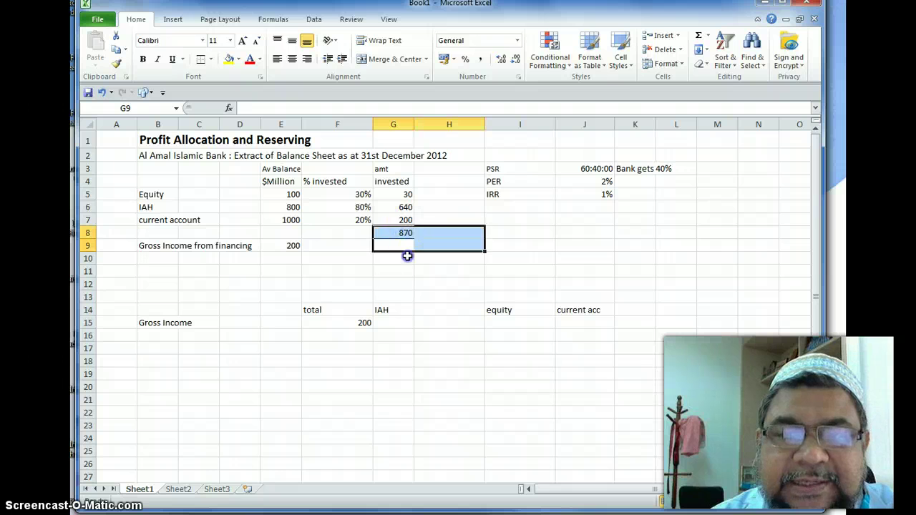
click(407, 256)
click(403, 234)
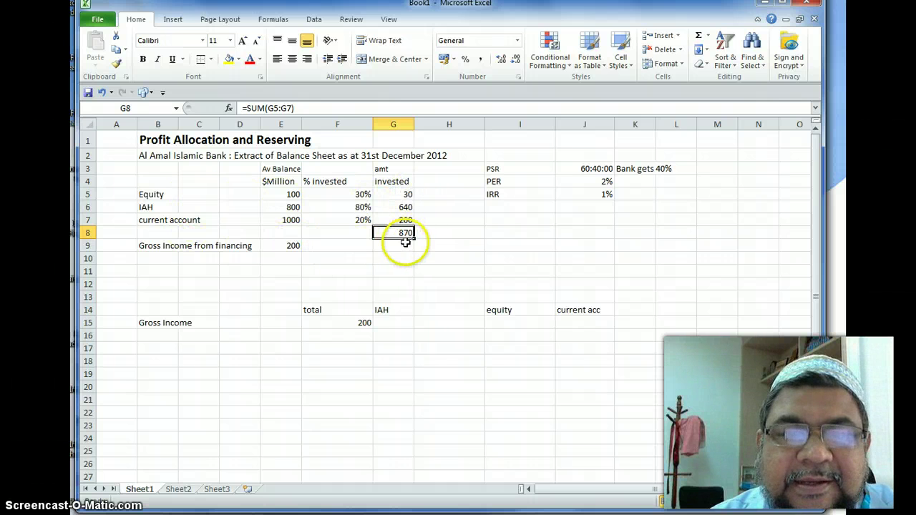
Calculate equity's share of the gross financing income in H5 with the formula =G5/G8*E9
click(440, 194)
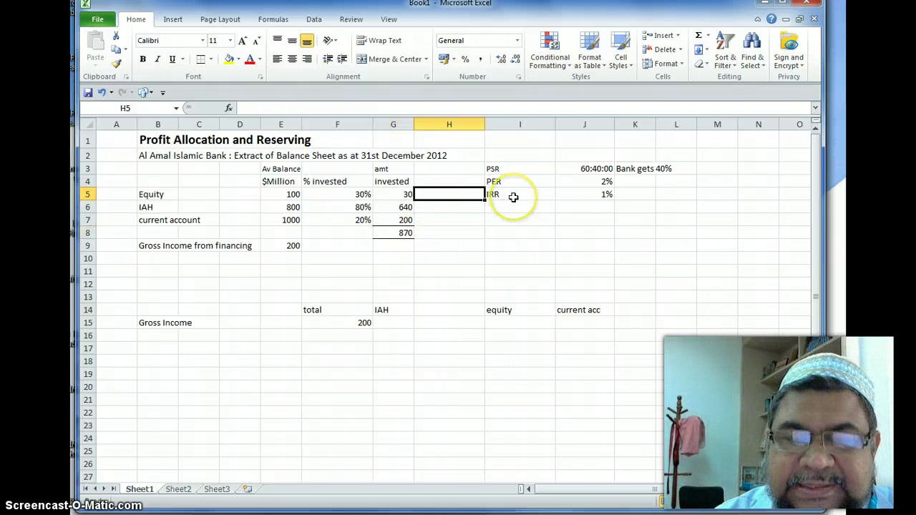
text(=)
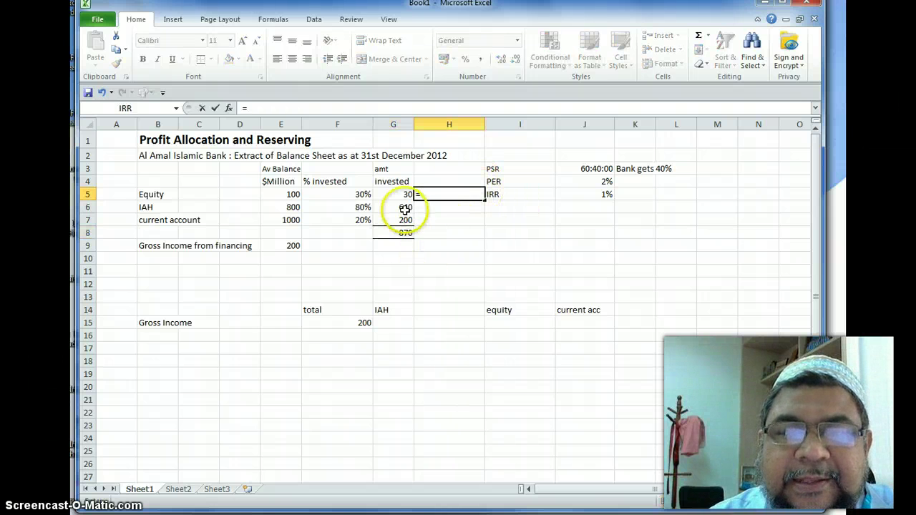
click(406, 194)
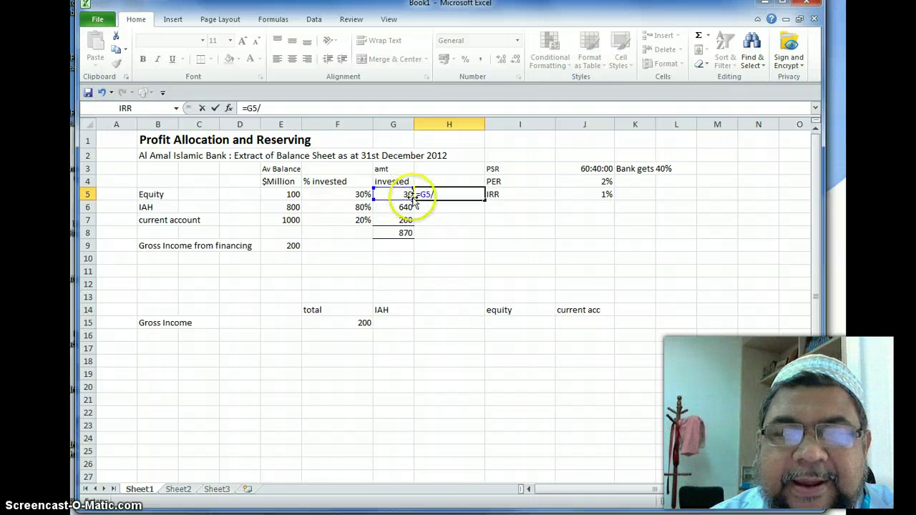
click(403, 232)
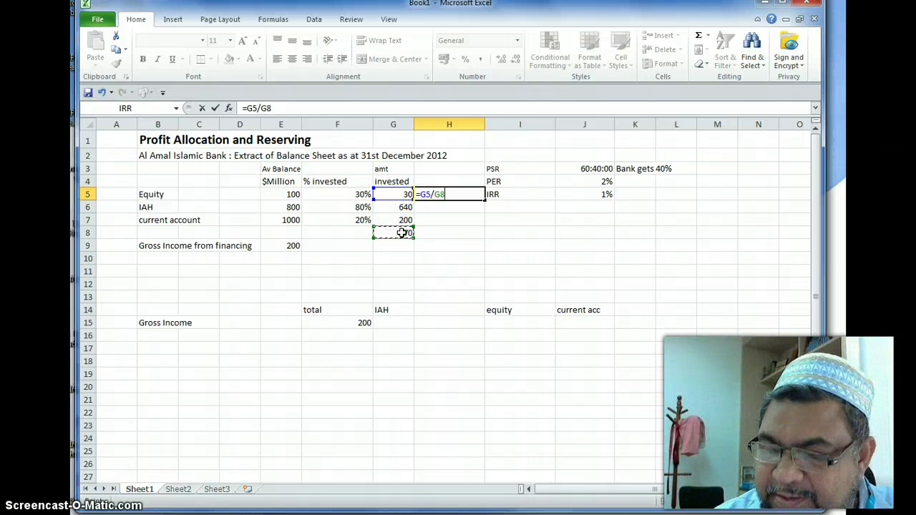
click(289, 245)
key(Return)
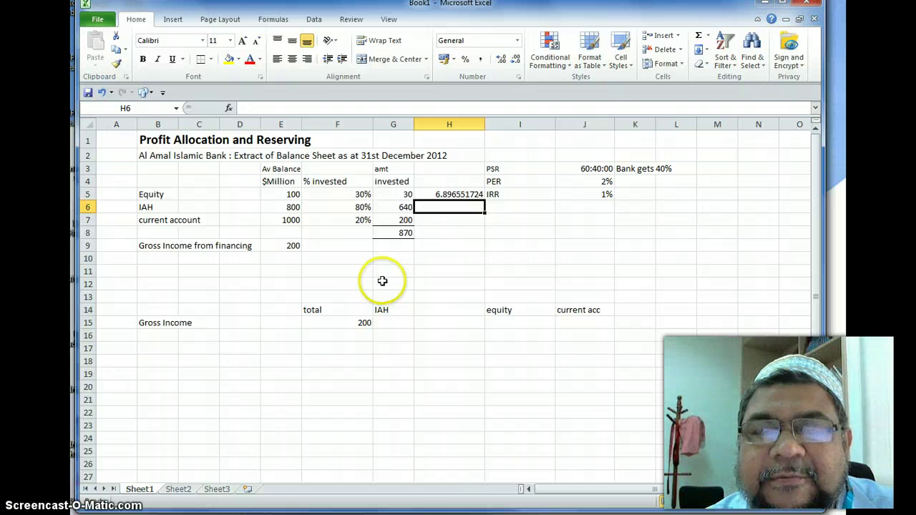
Round equity's income share in H5 to two decimals with =ROUND(G5/G8*E9,2)
click(440, 194)
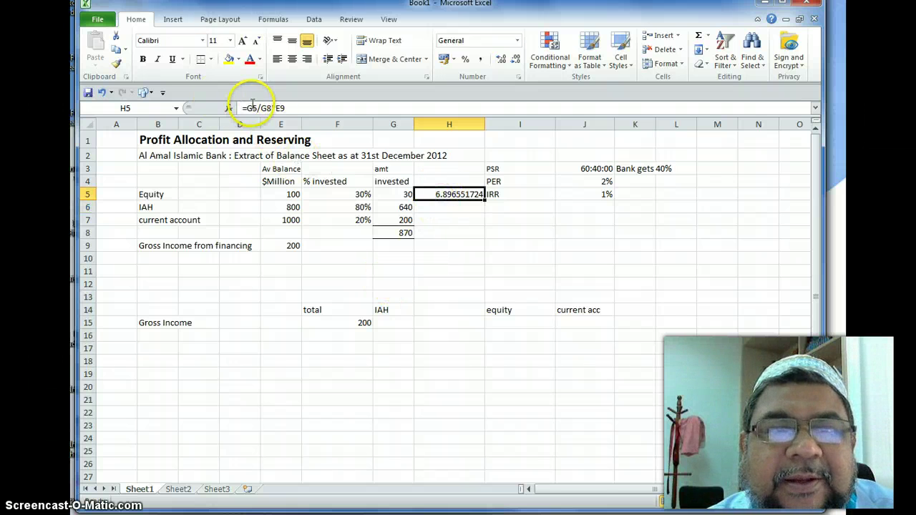
click(248, 107)
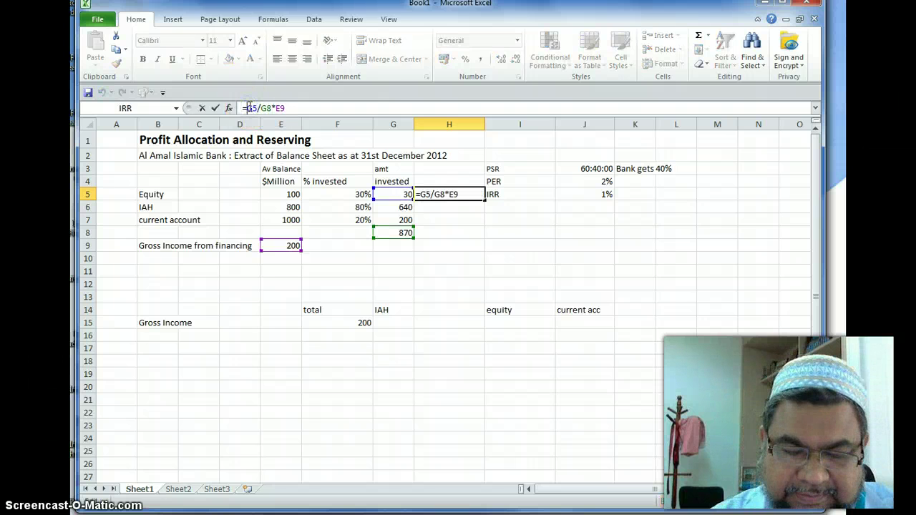
text(round)
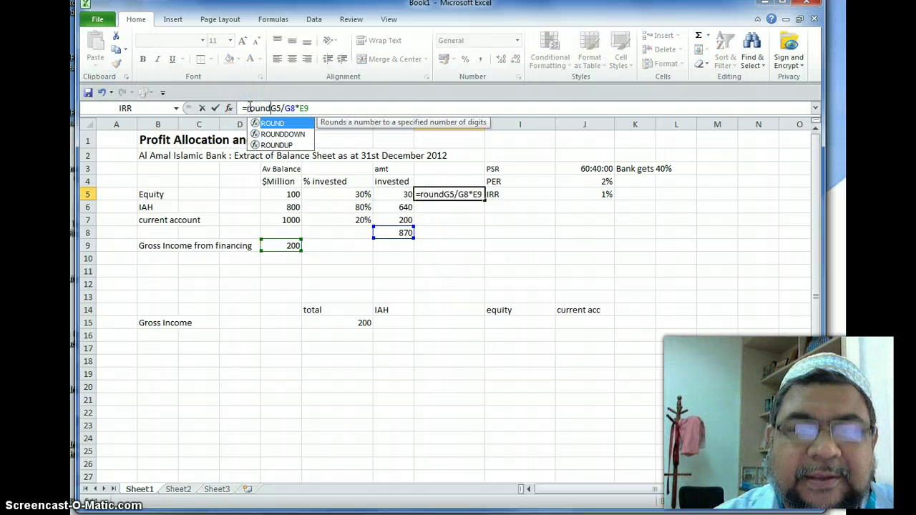
text(()
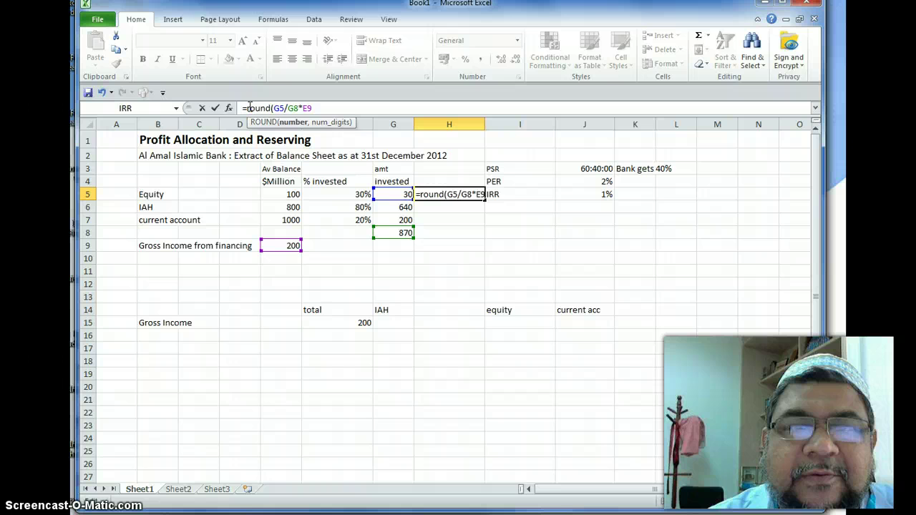
click(310, 107)
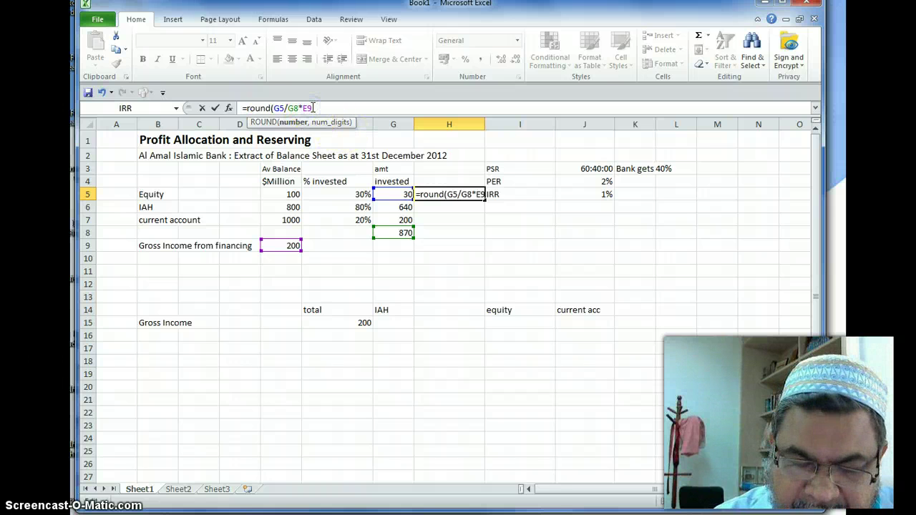
text(,)
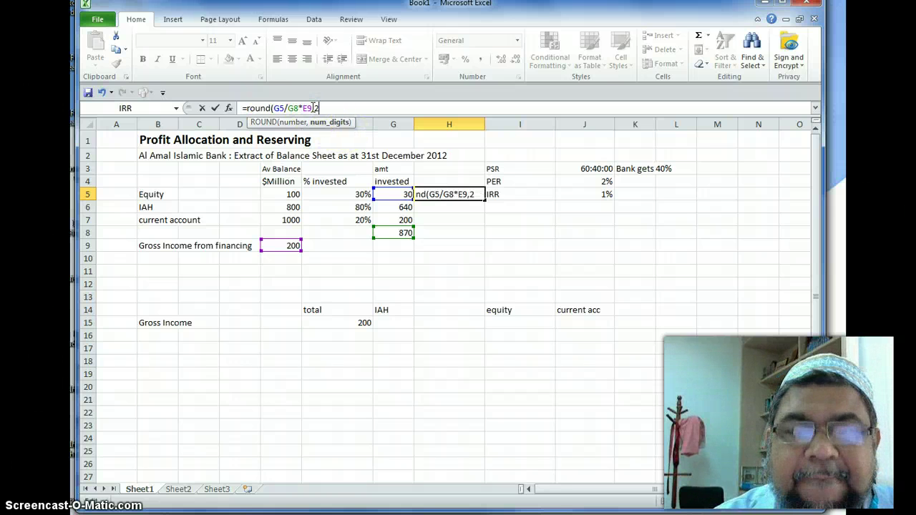
text(2)
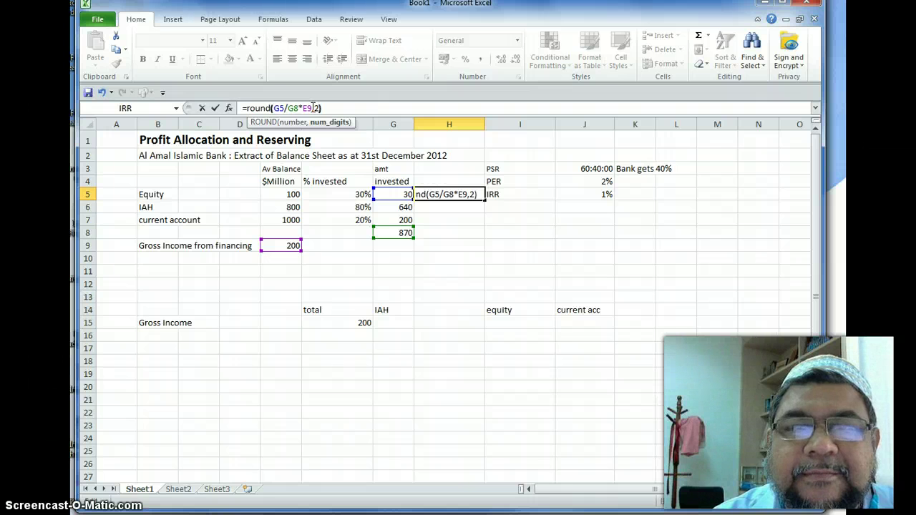
text())
key(Return)
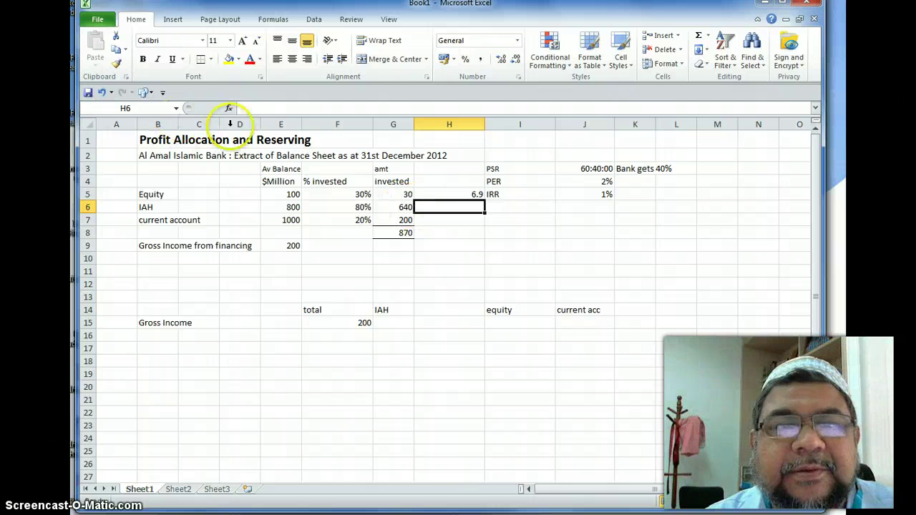
click(449, 194)
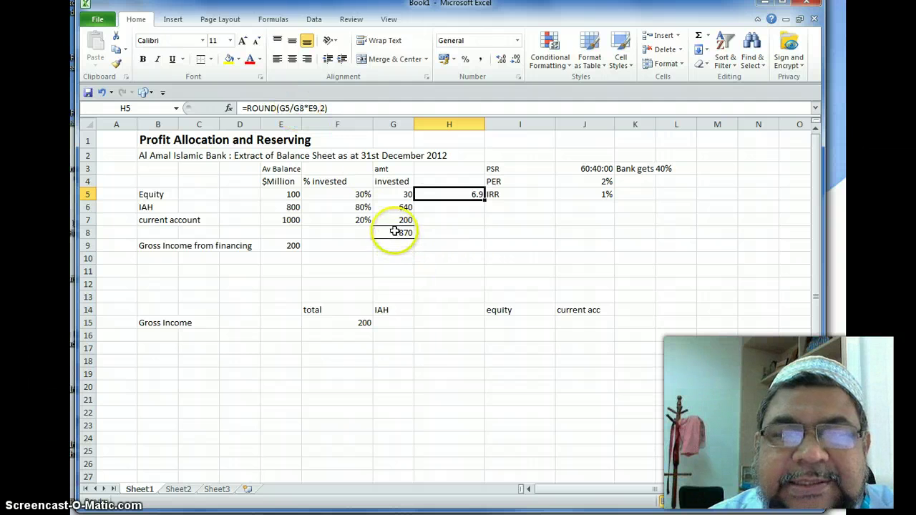
click(300, 108)
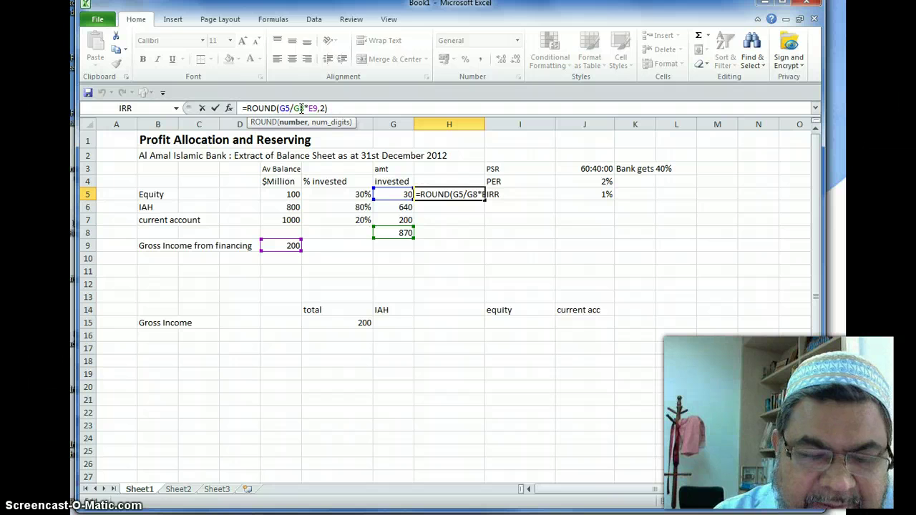
key(F4)
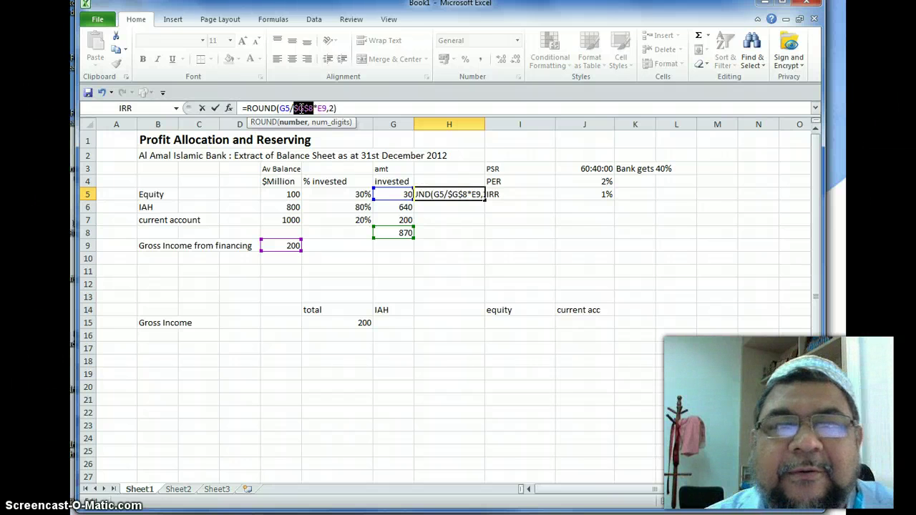
click(451, 230)
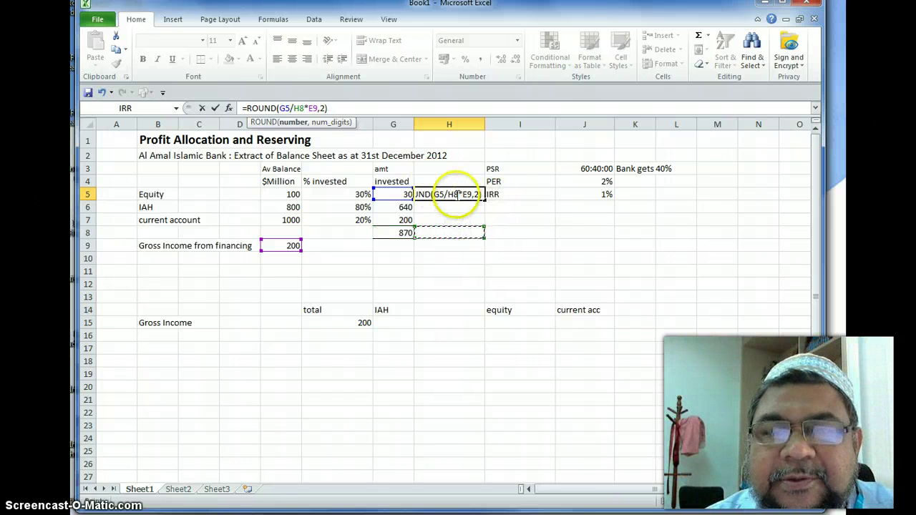
key(Escape)
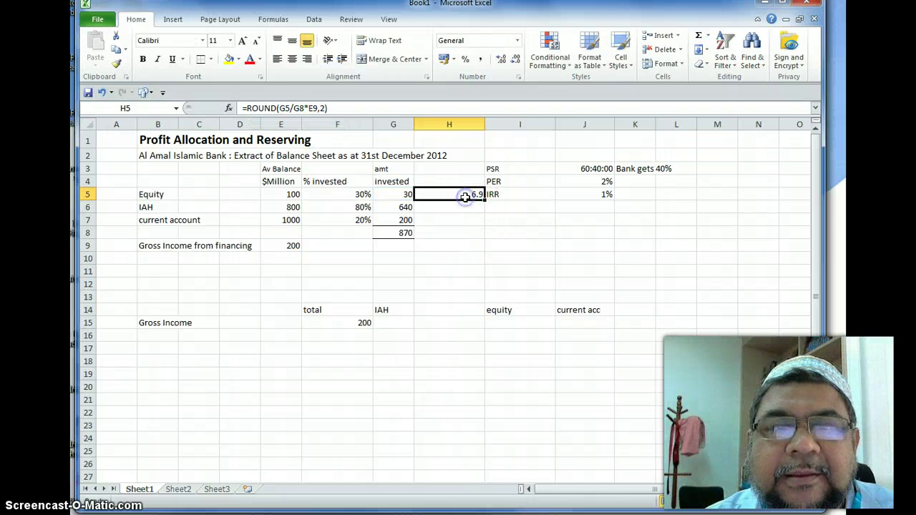
Make the G8 reference in H5 absolute so the formula reads =ROUND(G5/$G$8*E9,2)
click(299, 108)
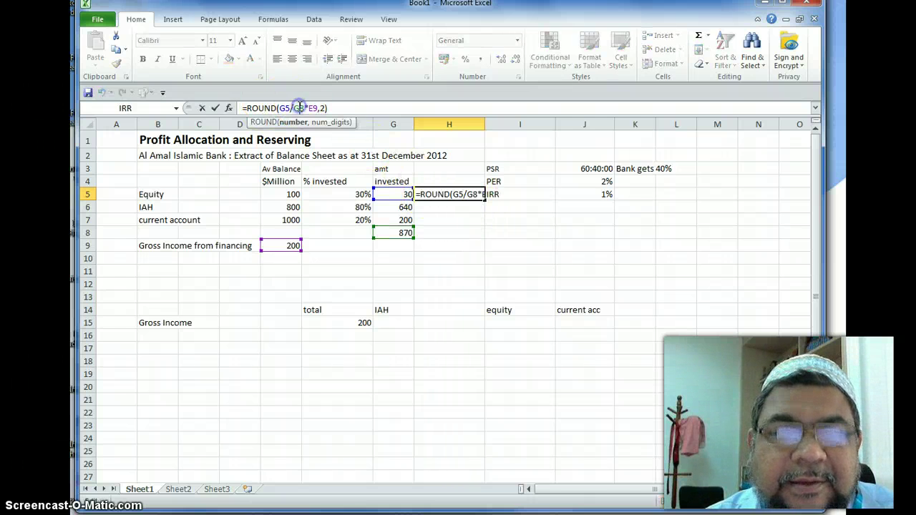
key(F4)
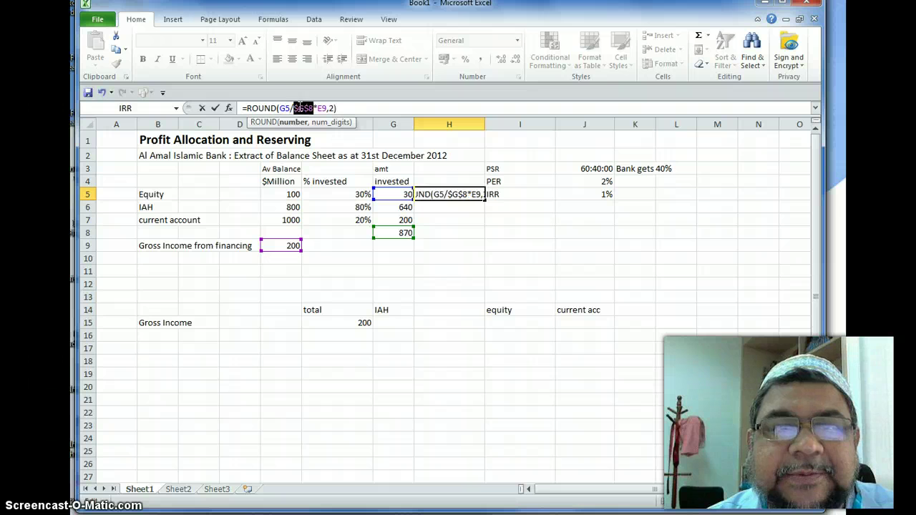
key(Return)
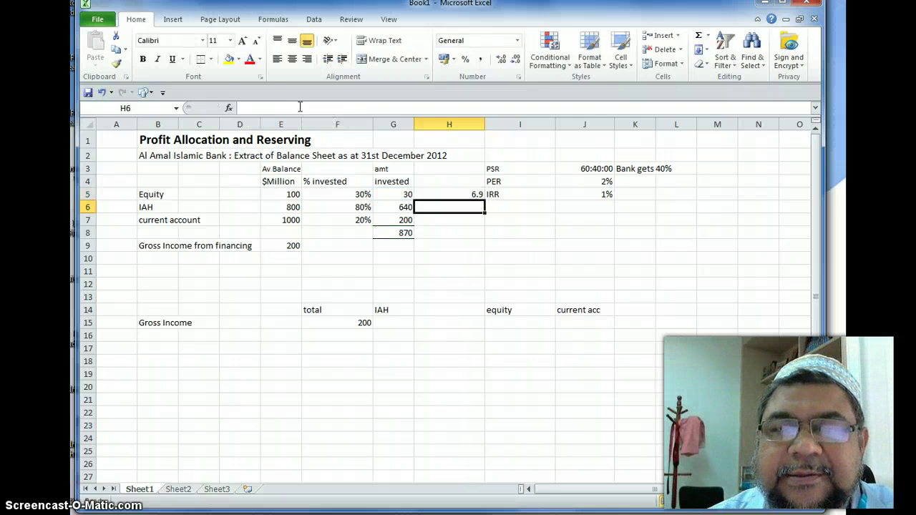
Try to fill the H5 income share formula down to H6:H7
click(448, 195)
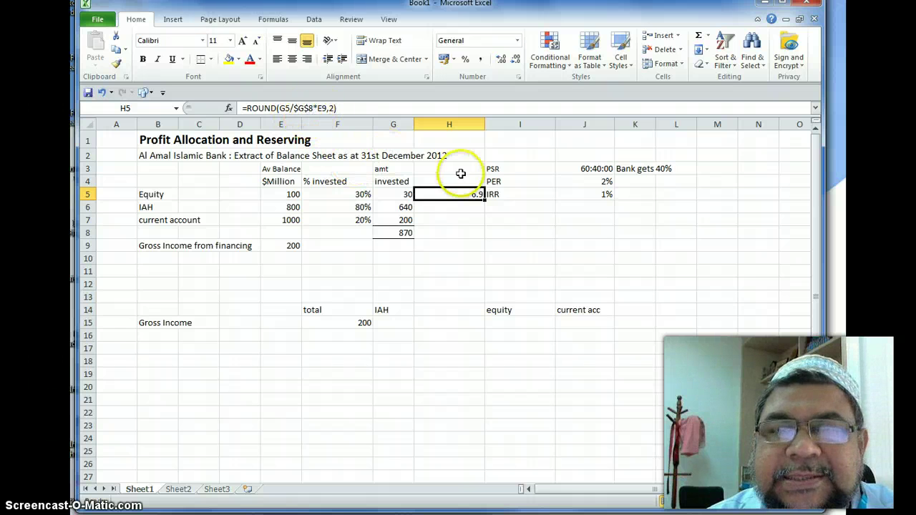
click(465, 219)
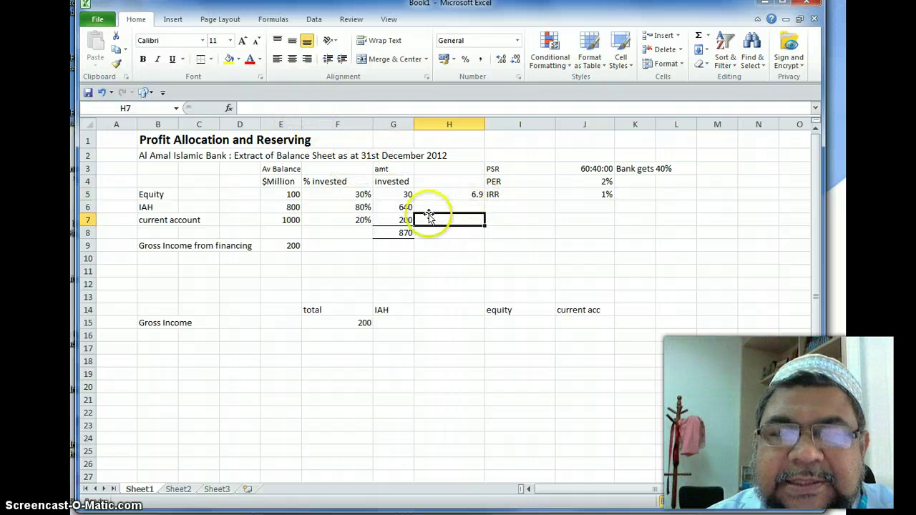
click(467, 196)
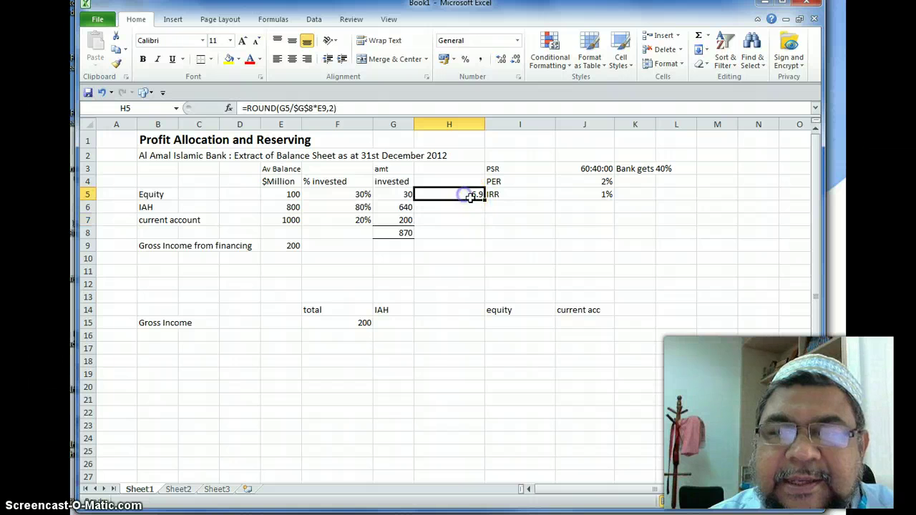
drag(483, 196, 482, 222)
click(508, 216)
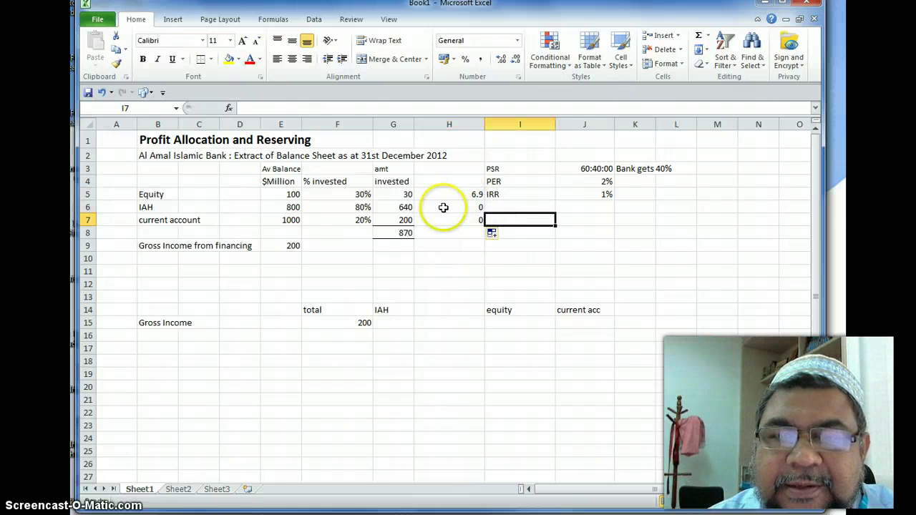
Make the gross income reference E9 absolute in H5 so the formula reads =ROUND(G5/$G$8*$E$9,2)
click(472, 193)
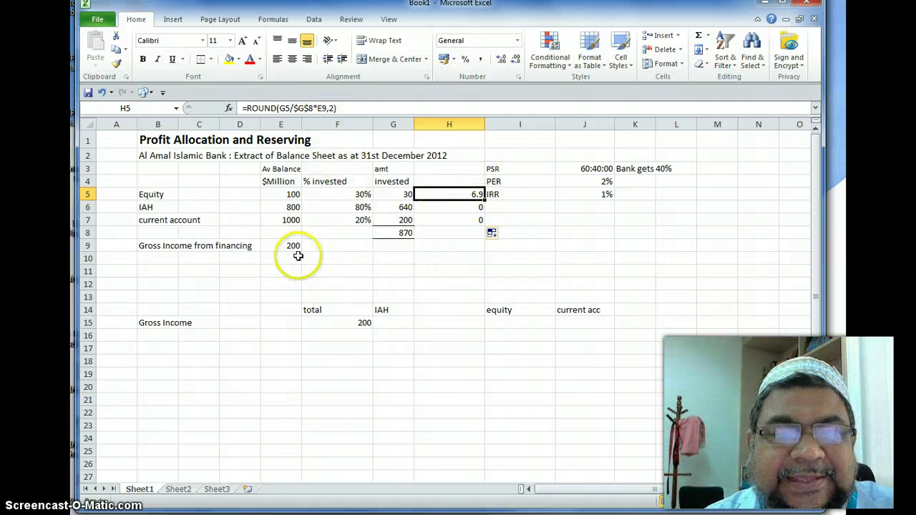
click(322, 108)
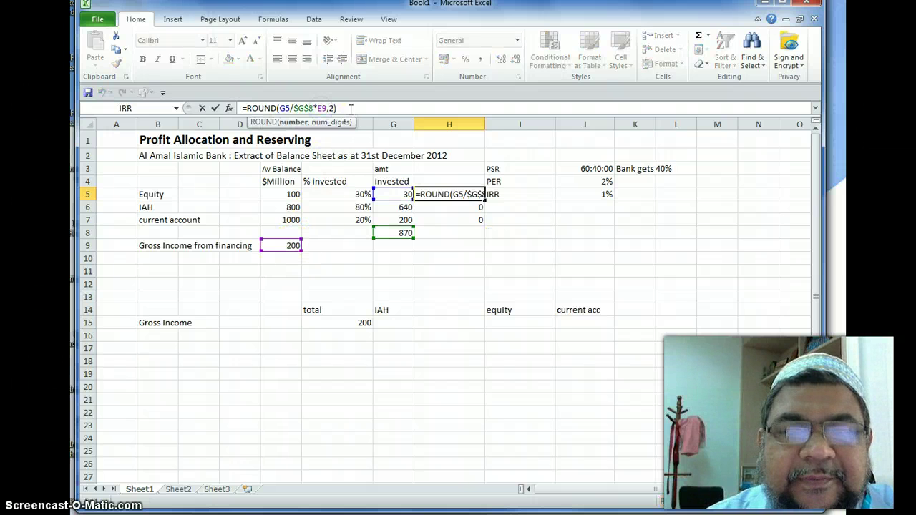
click(350, 108)
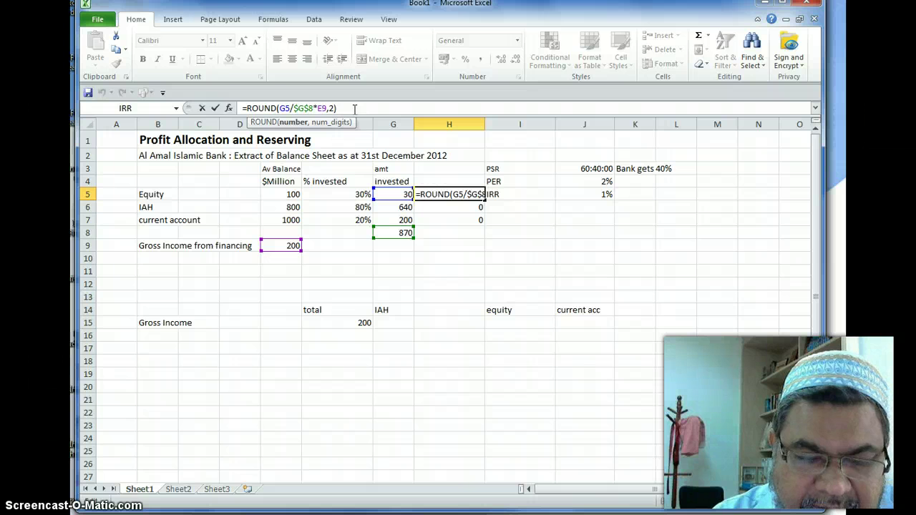
key(F4)
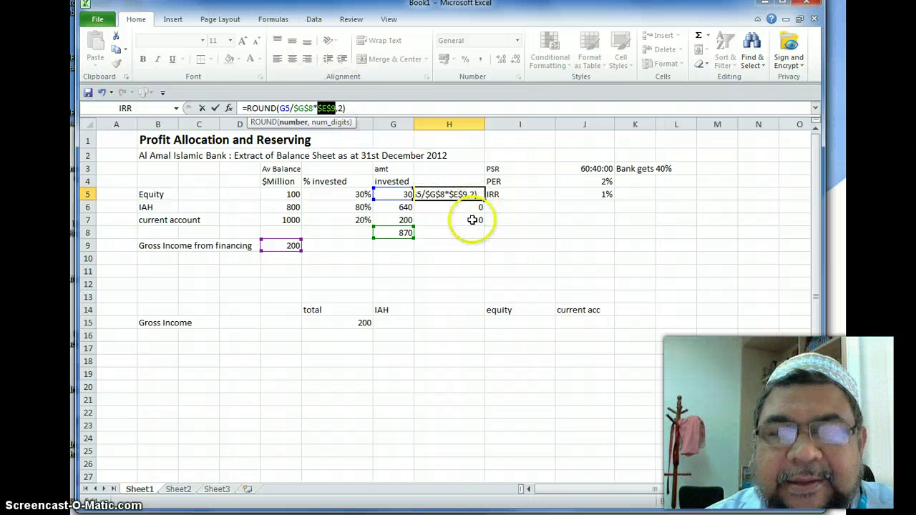
key(Return)
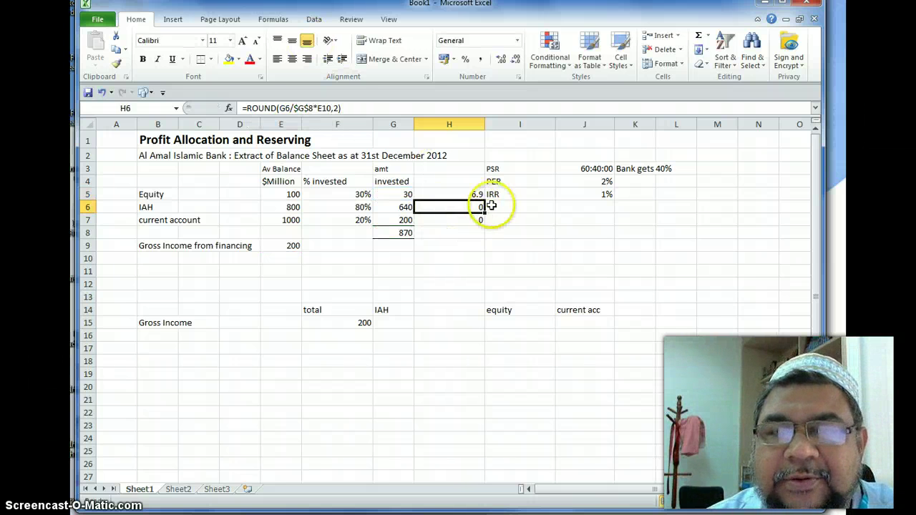
Fill the H5 formula down through H7 for the IAH and current account shares
click(469, 195)
drag(485, 201, 485, 226)
click(523, 220)
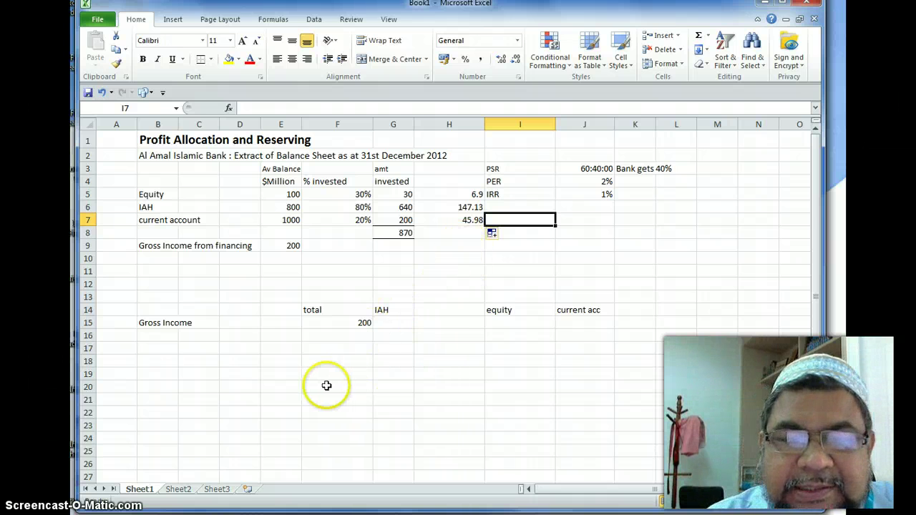
Enter 6.9 as the IAH gross income in G15 and move the equity and current acc headings to H14:I14
click(396, 323)
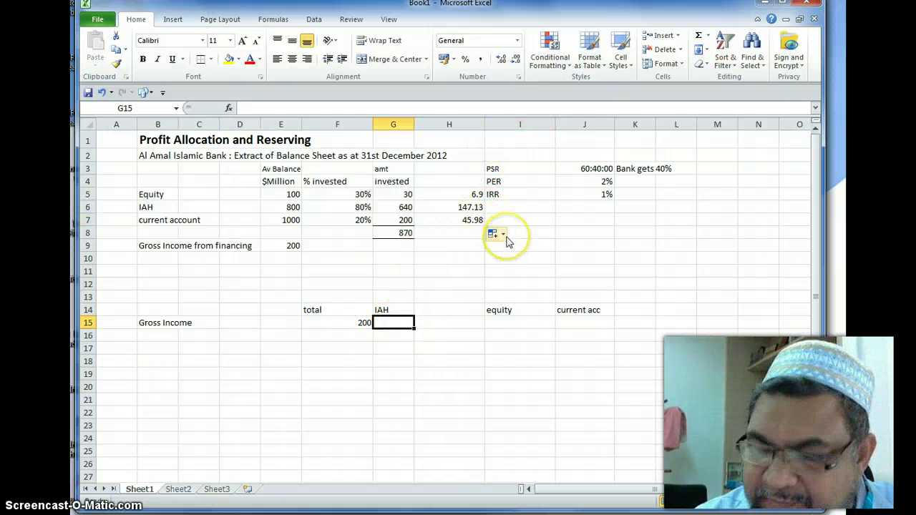
text(6.9)
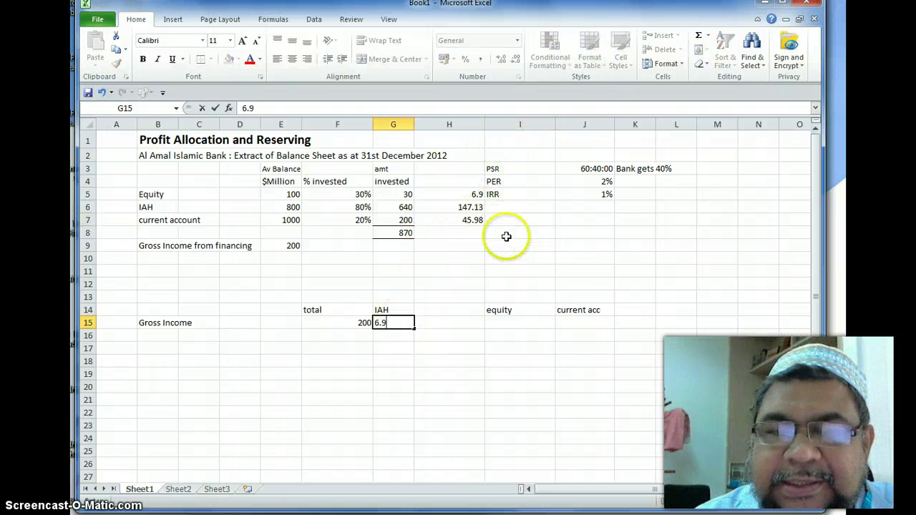
click(501, 310)
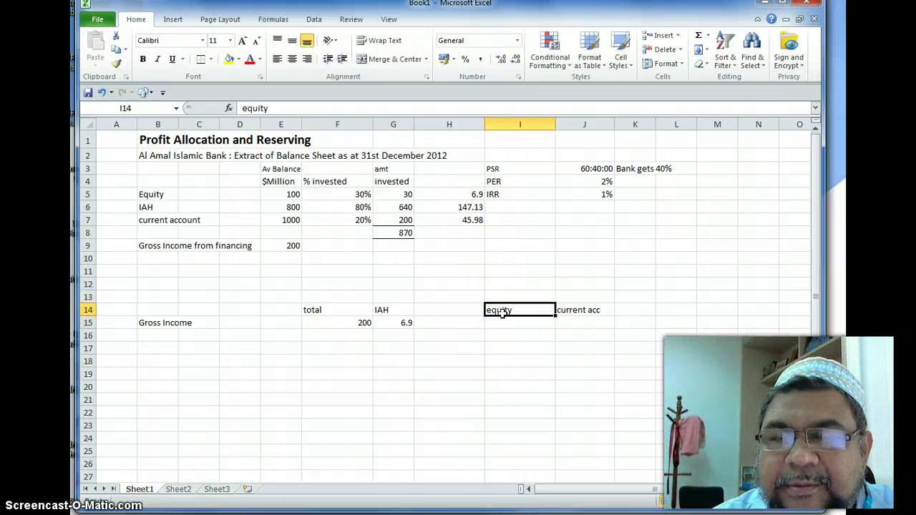
drag(509, 306, 573, 309)
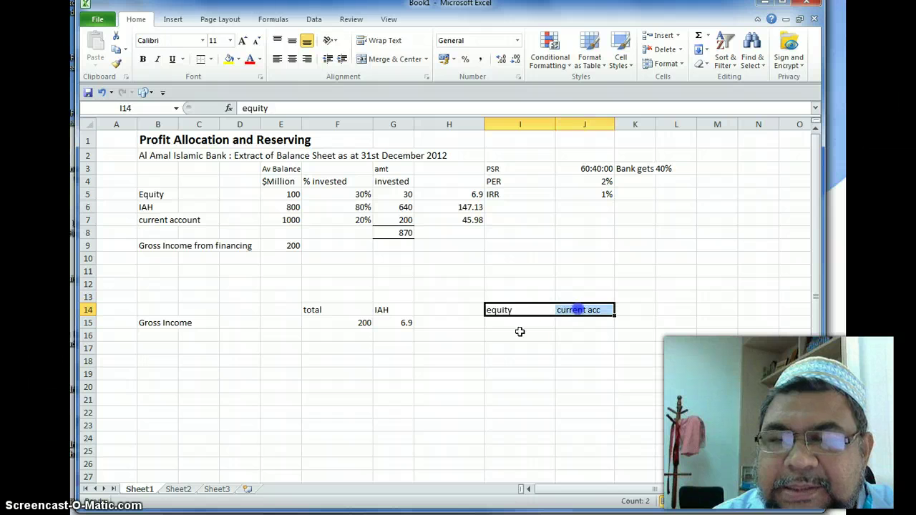
drag(514, 318, 469, 315)
Fill the gross income cell under equity, H15, with the formula =H6
click(450, 323)
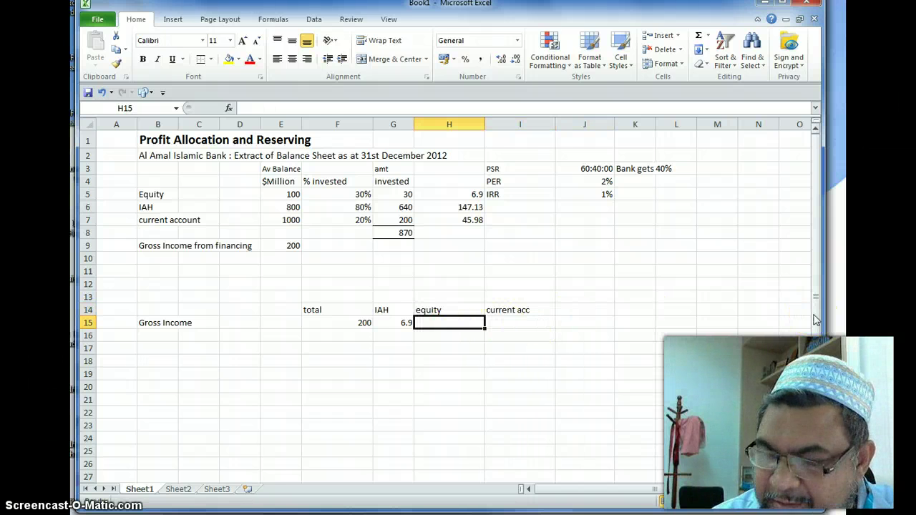
text(=)
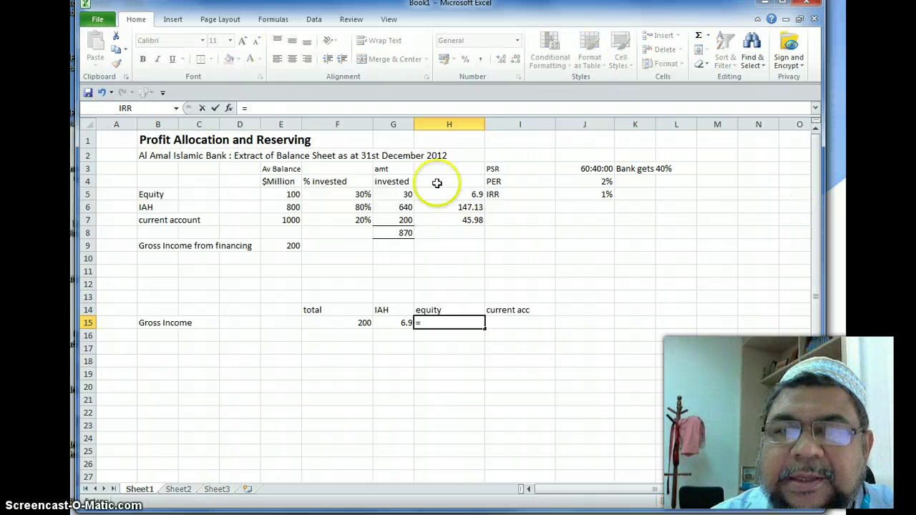
click(468, 207)
key(Return)
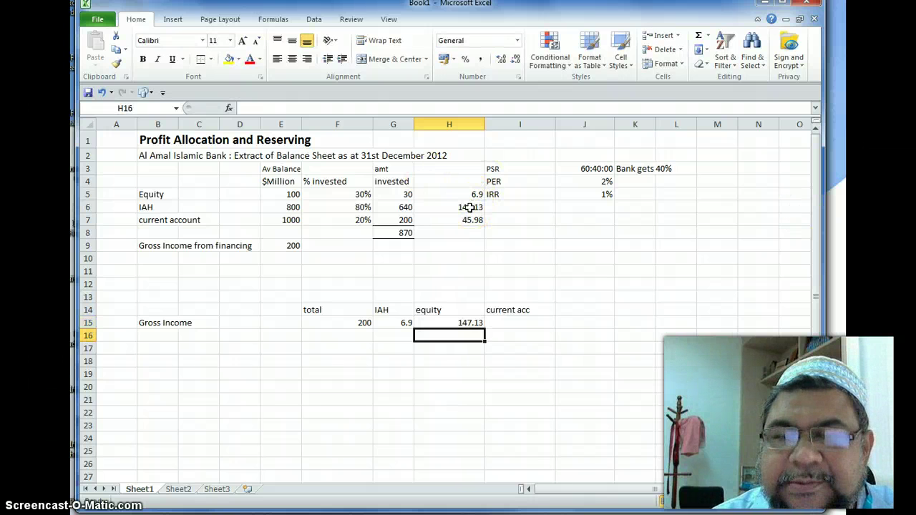
Fill the gross income cell under current acc, I15, with the formula =H7
click(527, 322)
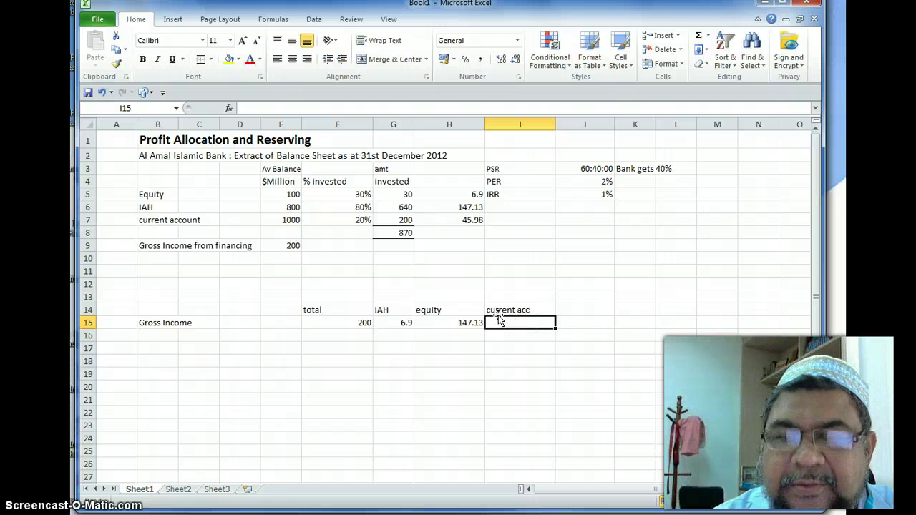
text(=)
click(474, 221)
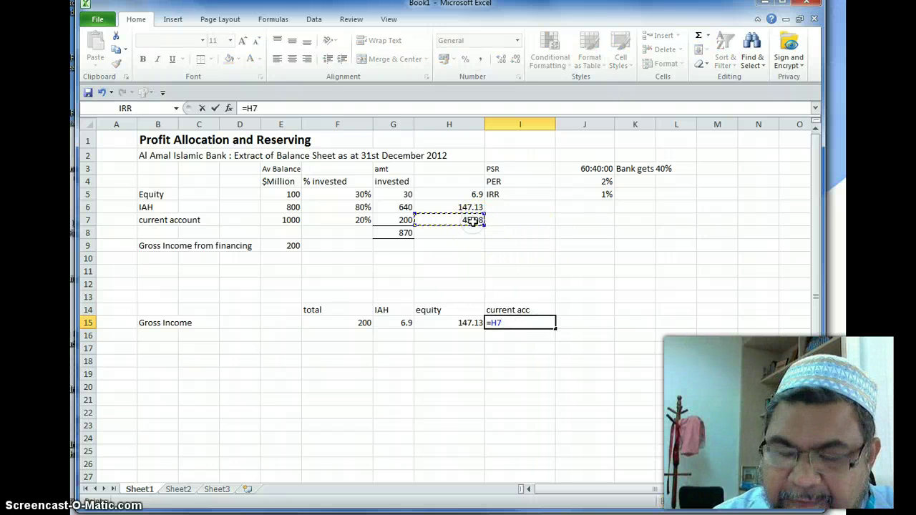
key(Return)
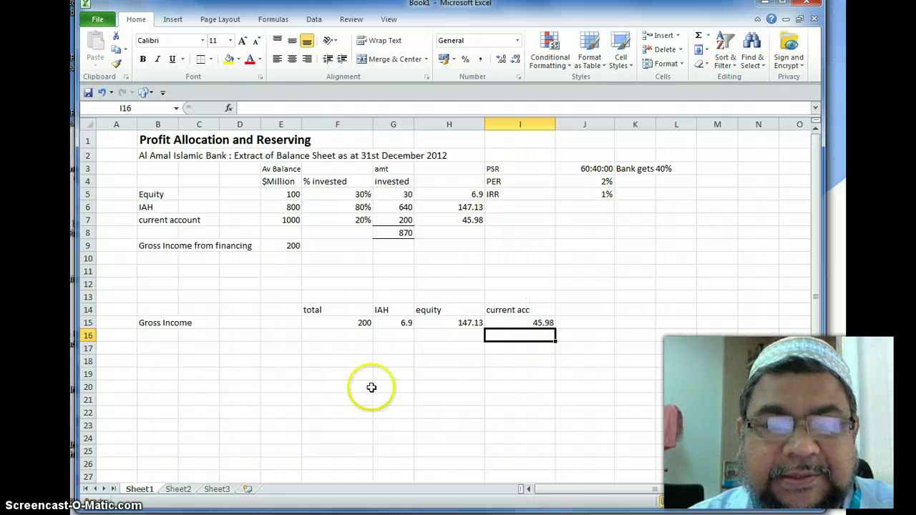
Shade the equity gross income cell H15 with a light red fill
click(460, 320)
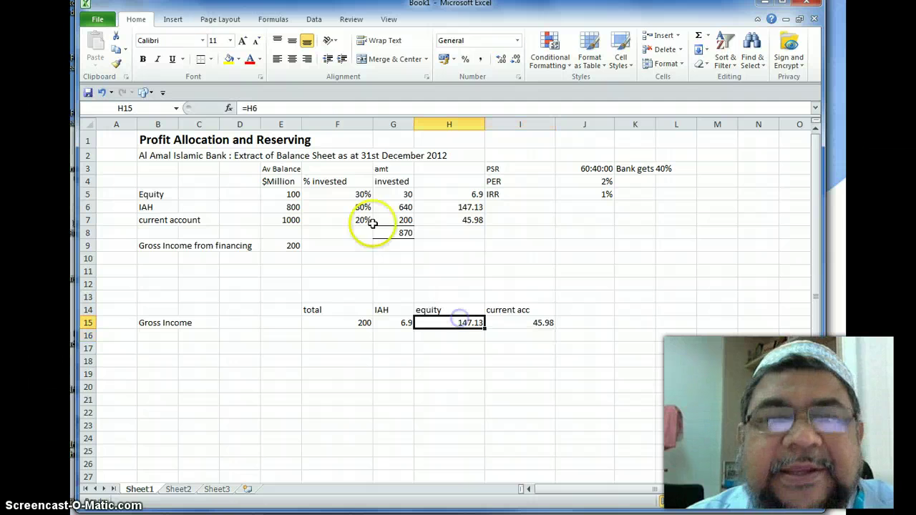
click(260, 60)
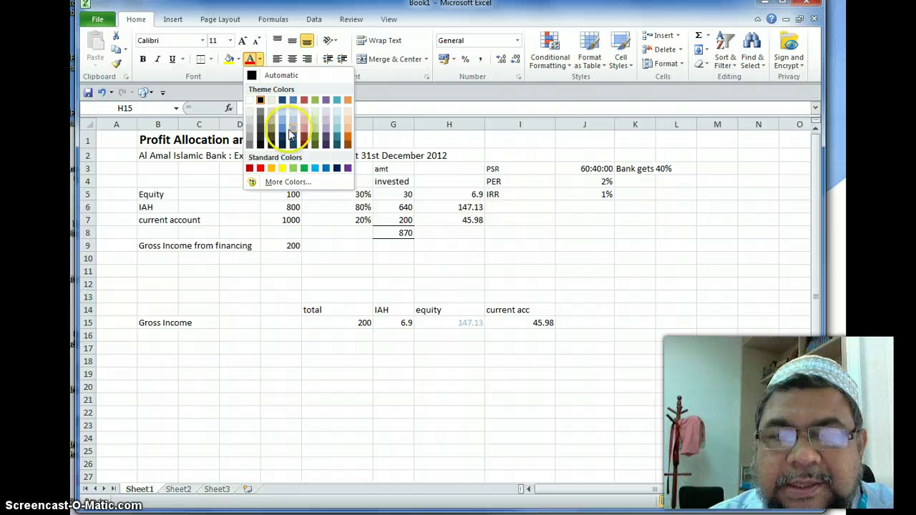
click(260, 59)
click(238, 59)
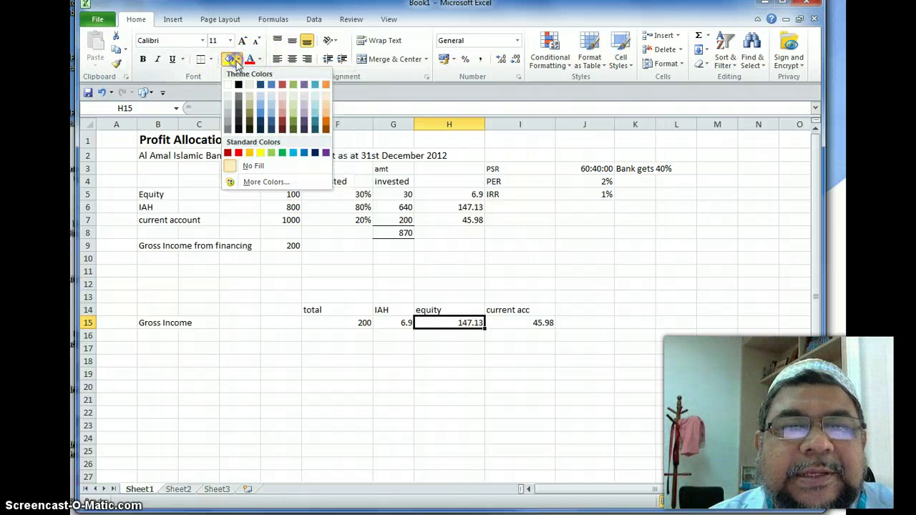
click(282, 117)
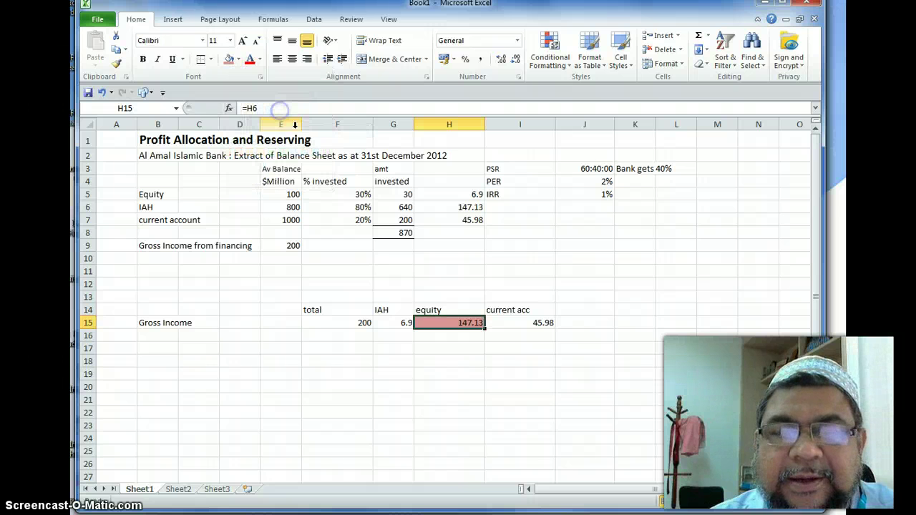
click(466, 348)
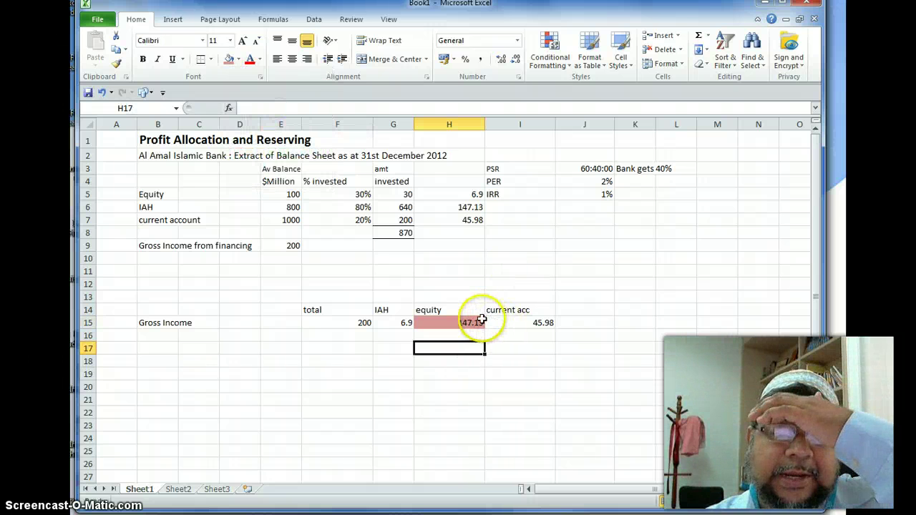
Enter the label PER in E16, in the row below Gross Income
click(158, 334)
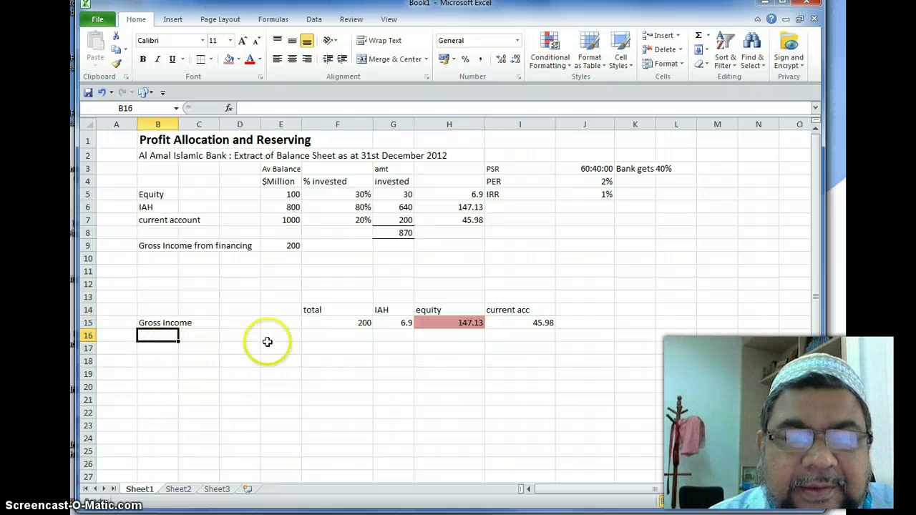
click(267, 335)
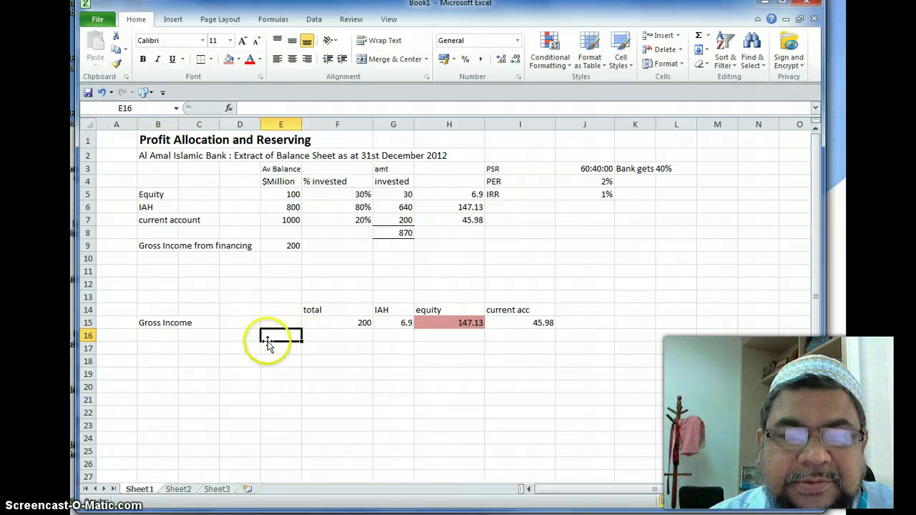
text(PEr)
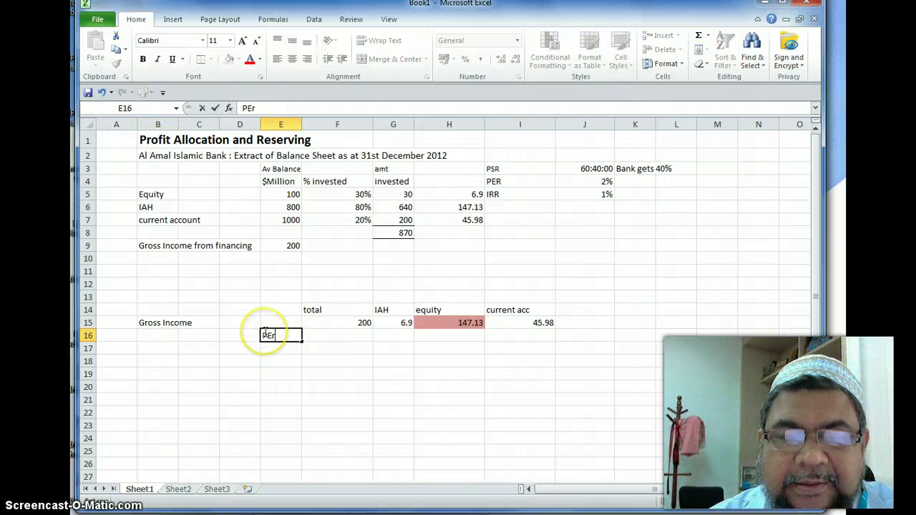
key(BackSpace)
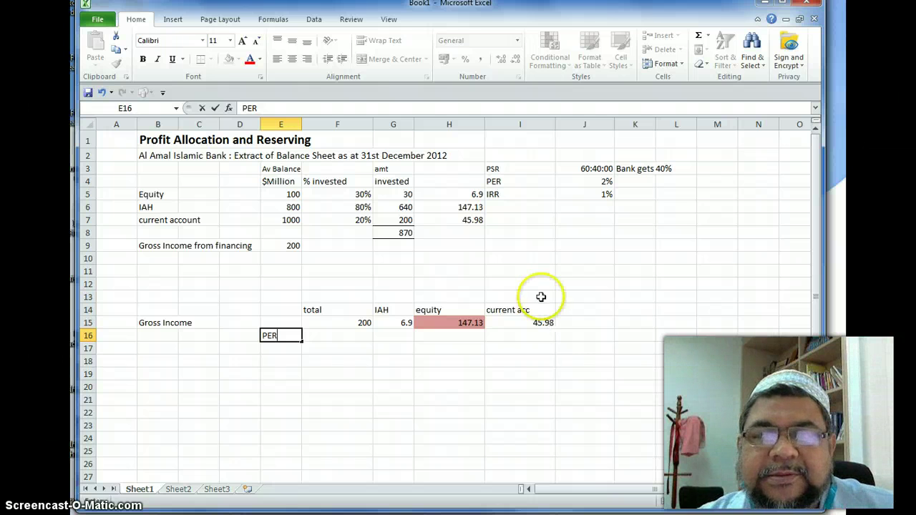
Correct the gross income links by setting the IAH cell G15 to =H6 and the equity cell H15 to =H5
click(399, 323)
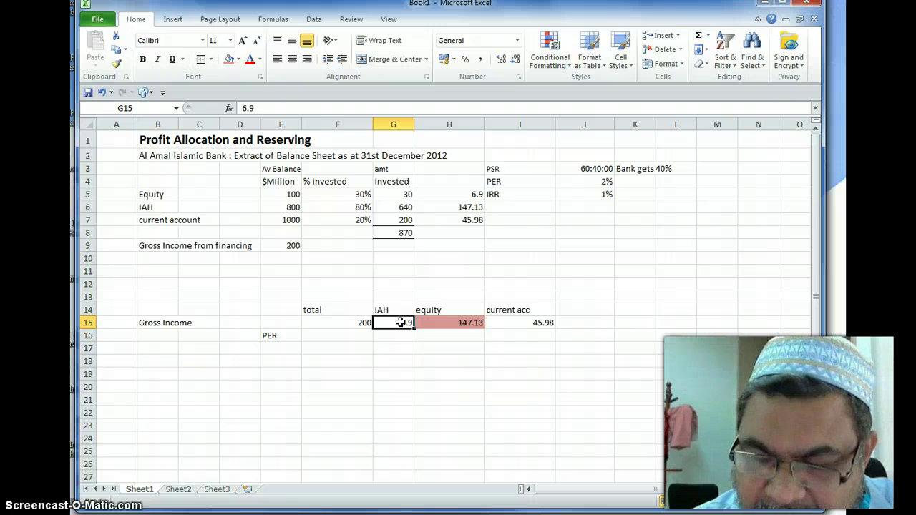
text(=)
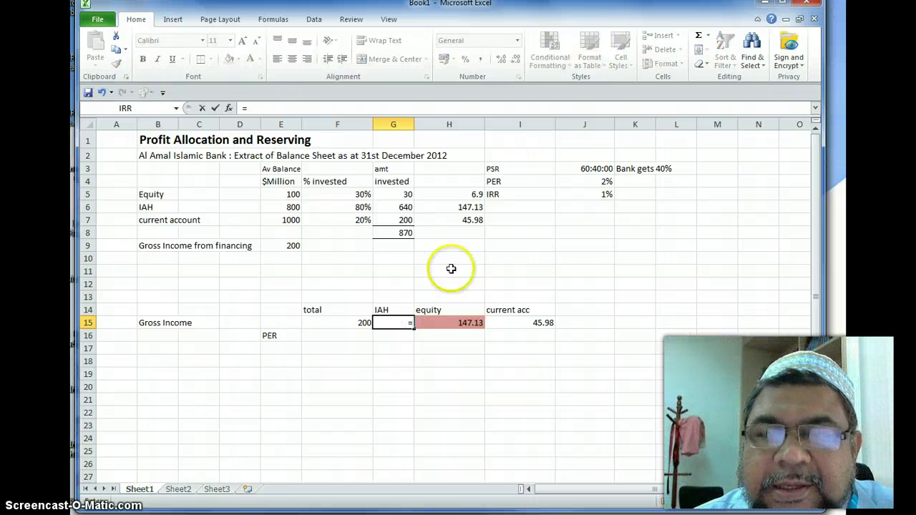
click(464, 207)
key(Return)
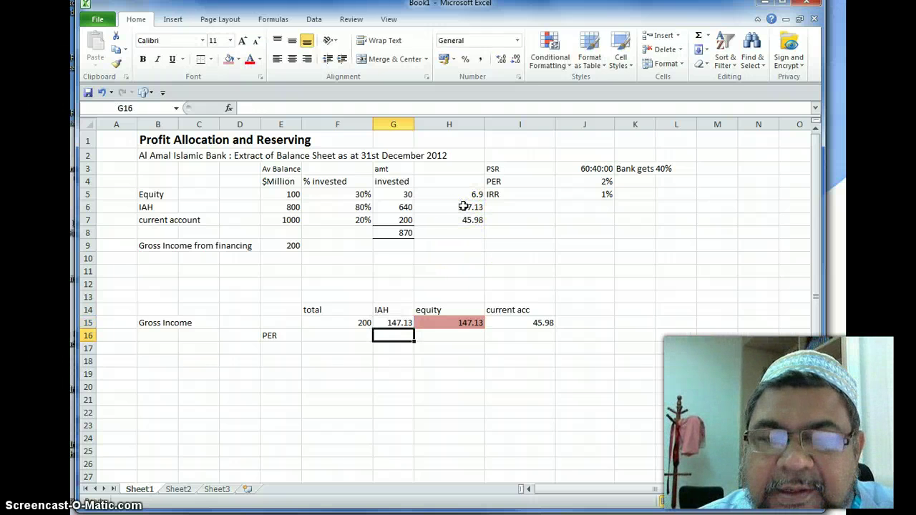
click(463, 323)
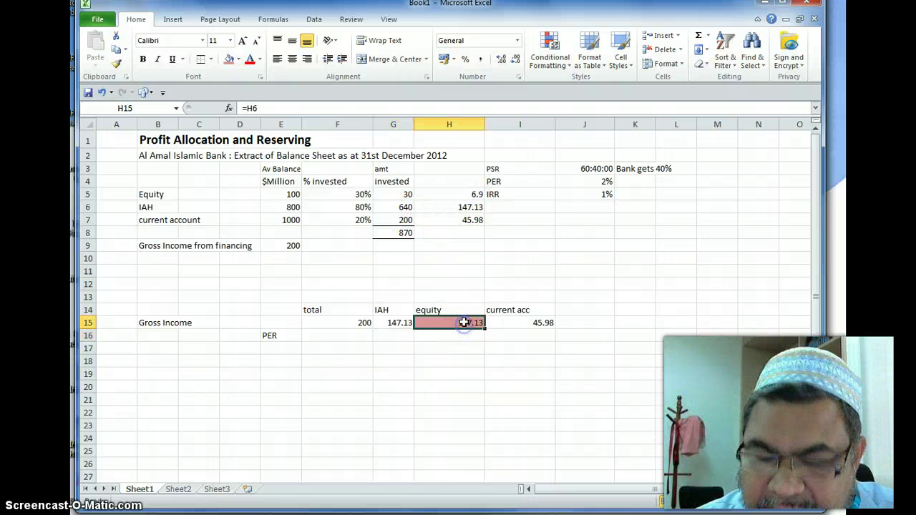
text(=)
click(467, 193)
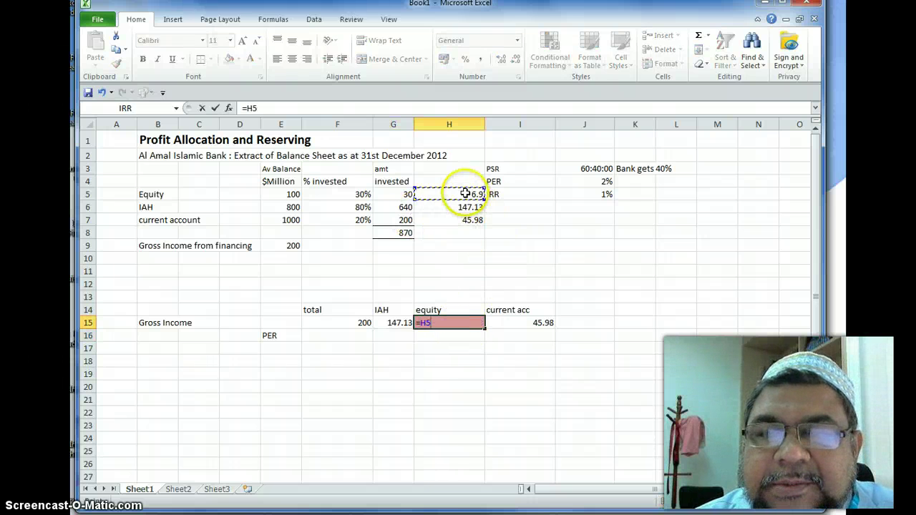
key(Return)
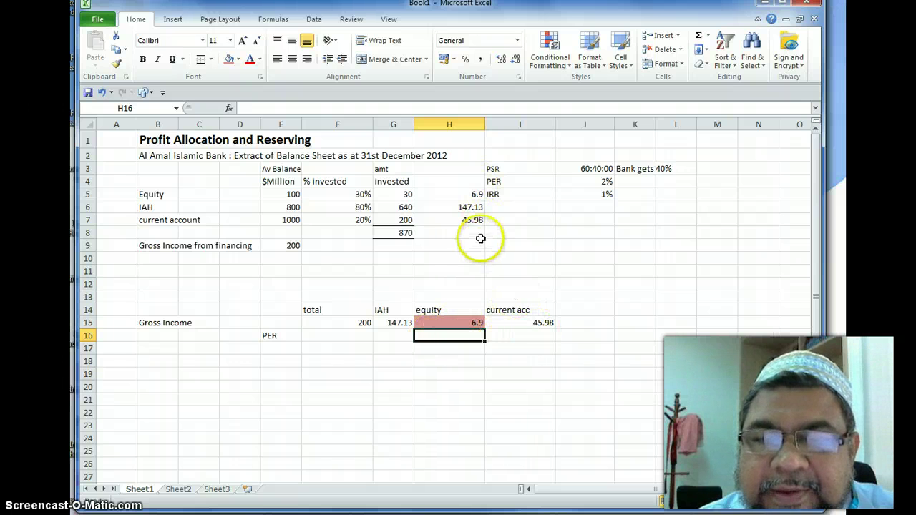
Extend the PER label in E16 so it reads PER (2%)
click(275, 336)
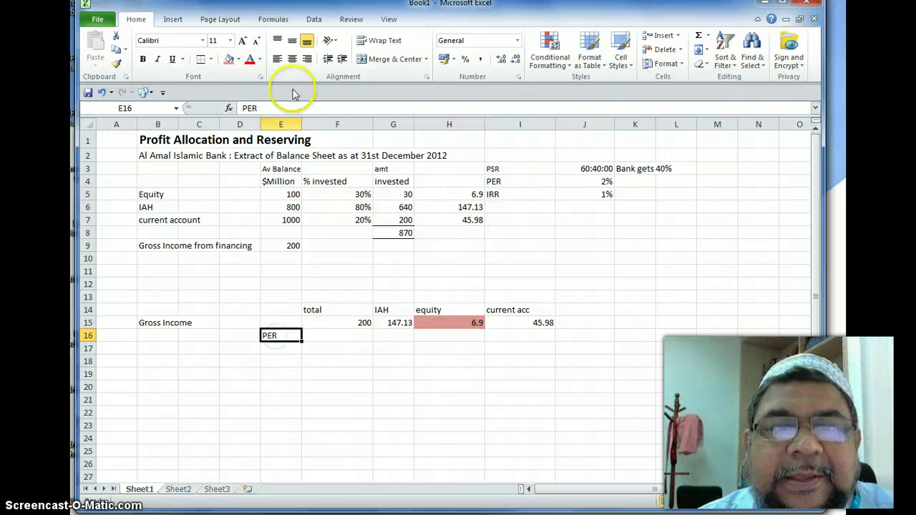
click(263, 108)
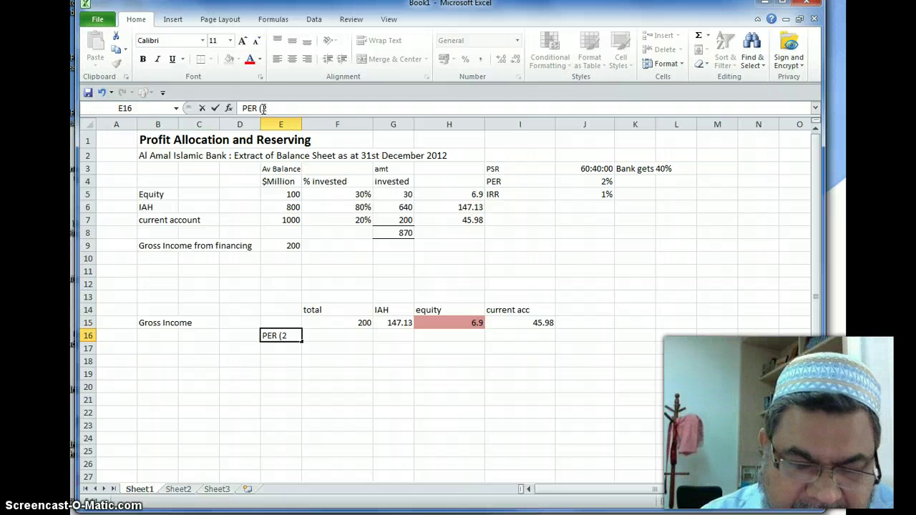
text((2)
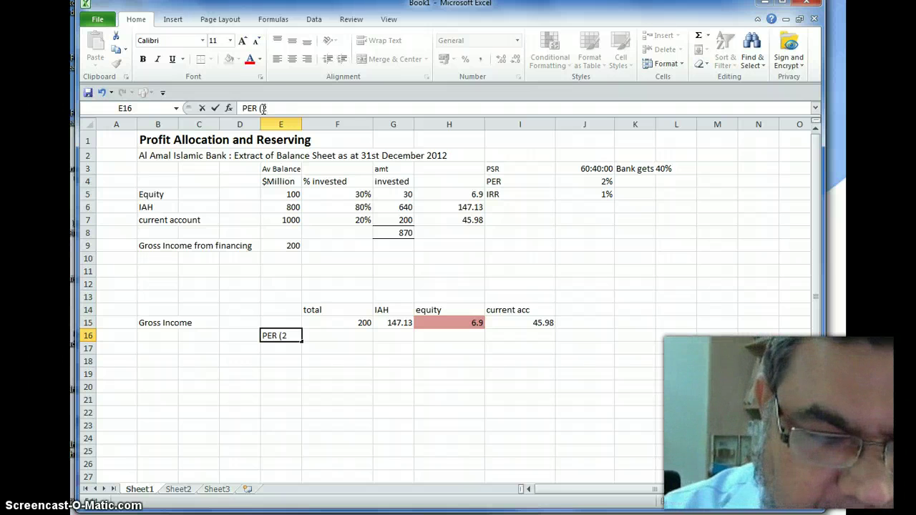
text(%))
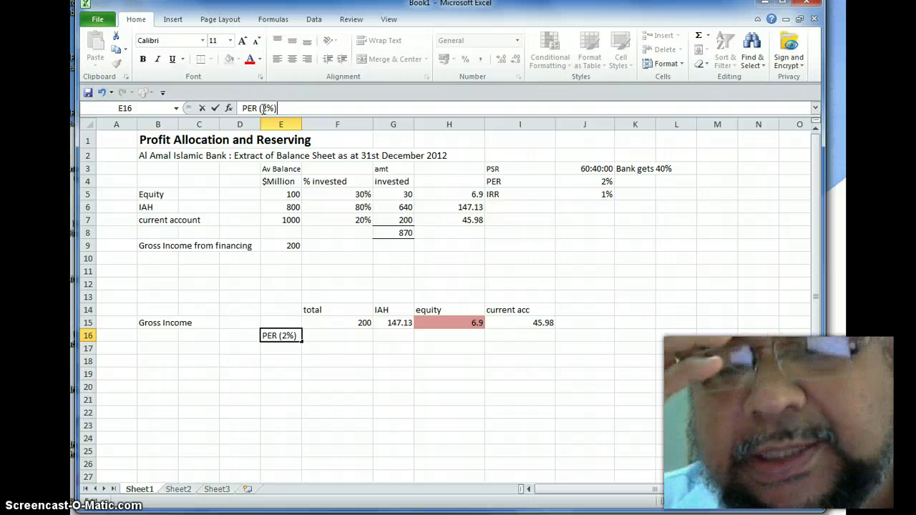
key(Return)
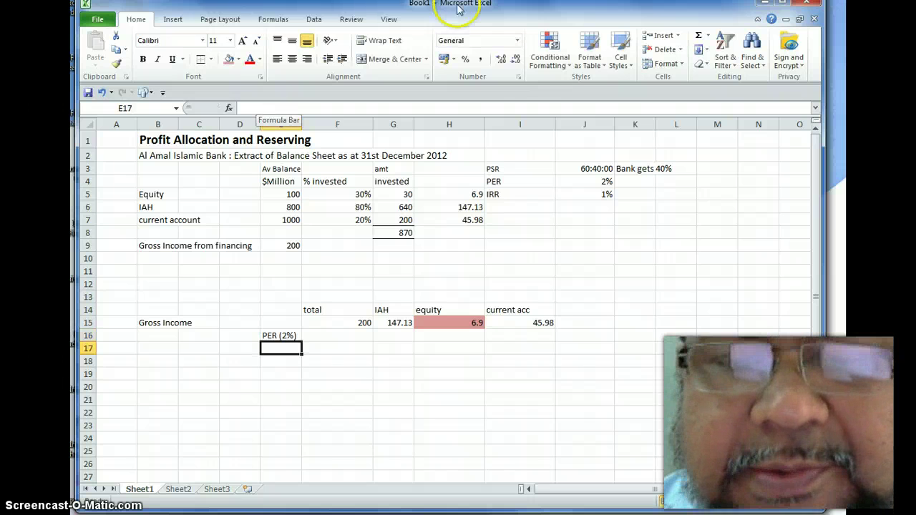
Calculate the PER for IAH in G16 as 2% of its gross income with =.02*G15
click(399, 335)
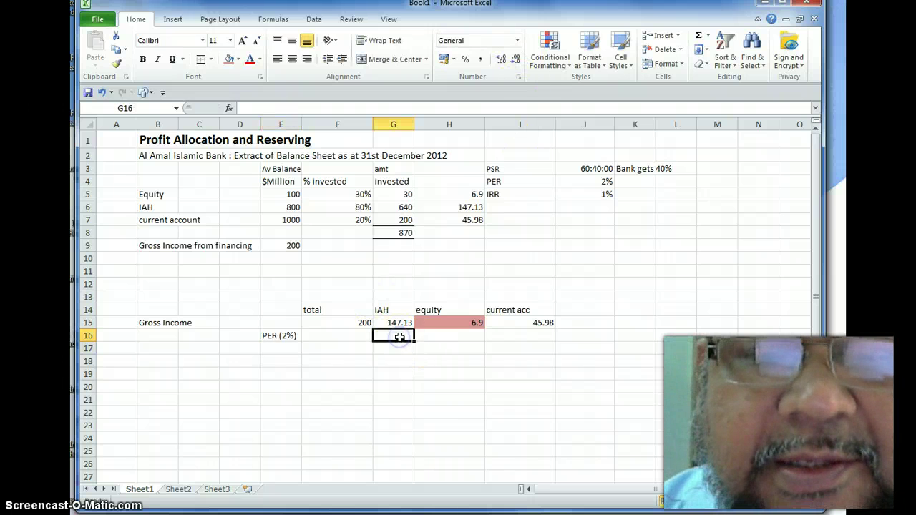
text(=)
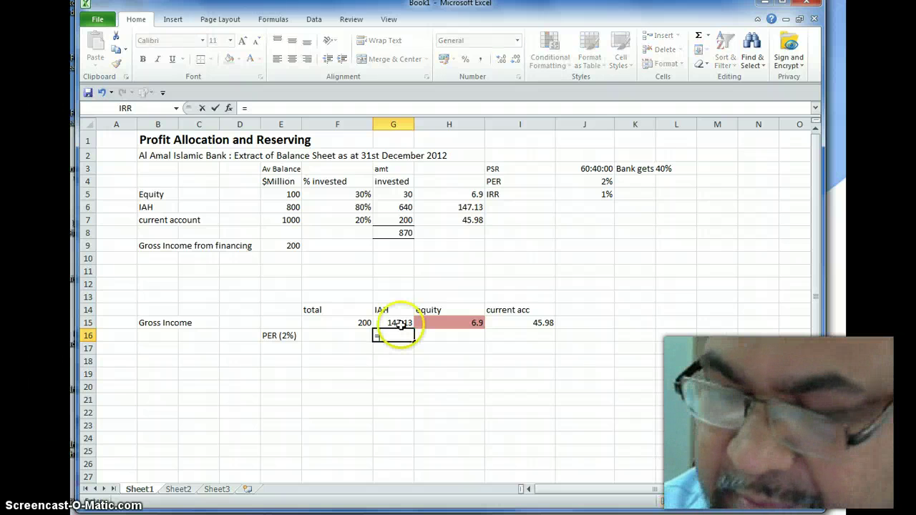
text(.02)
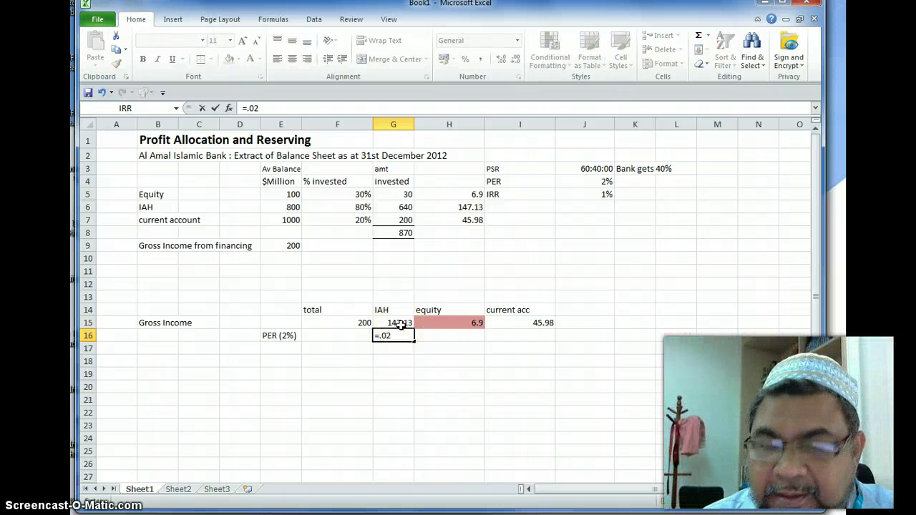
text(*)
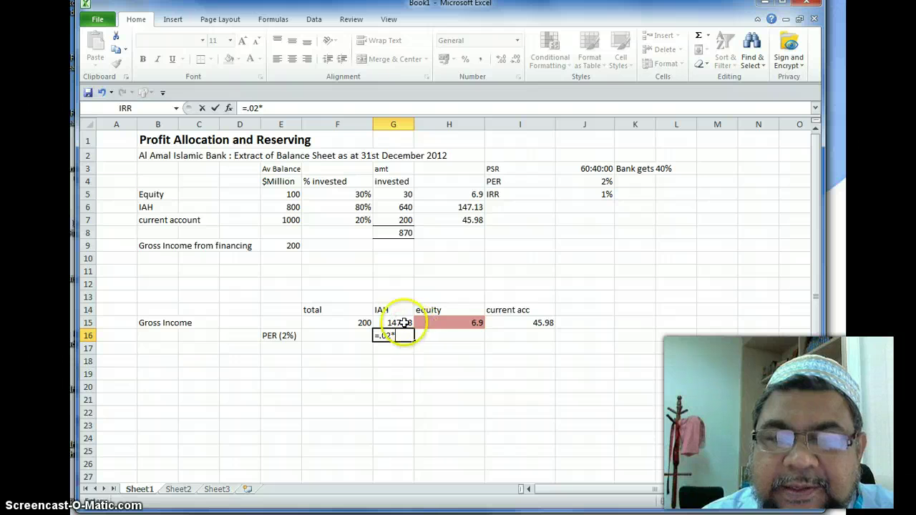
click(402, 323)
key(Return)
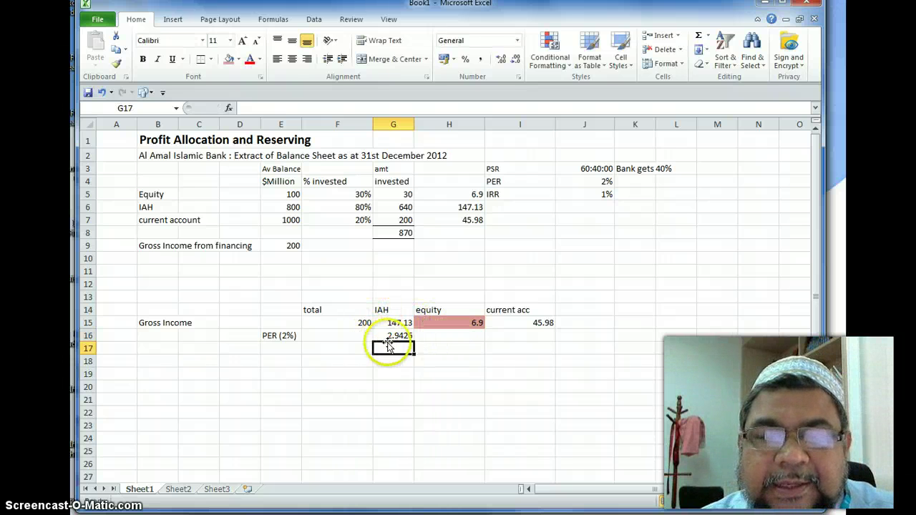
Round the IAH PER in G16 to two decimals so the formula reads =ROUND(0.02*G15,2)
click(391, 335)
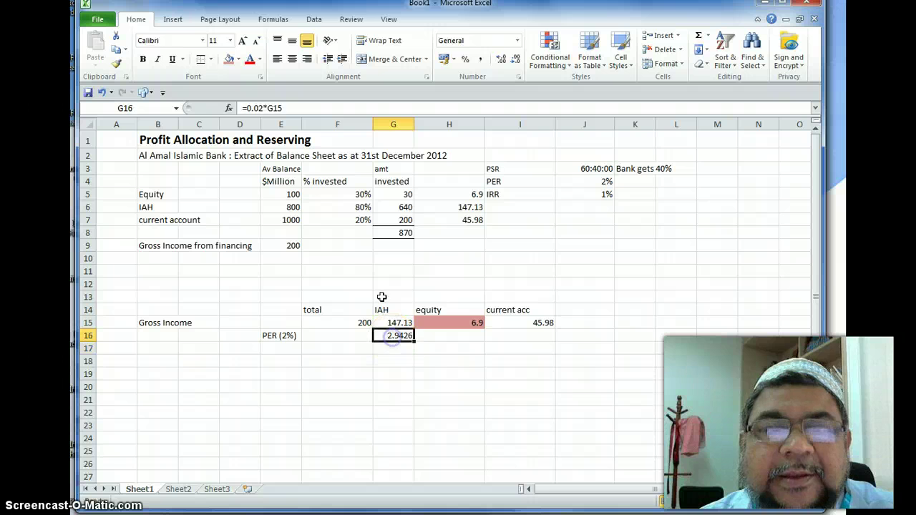
click(247, 108)
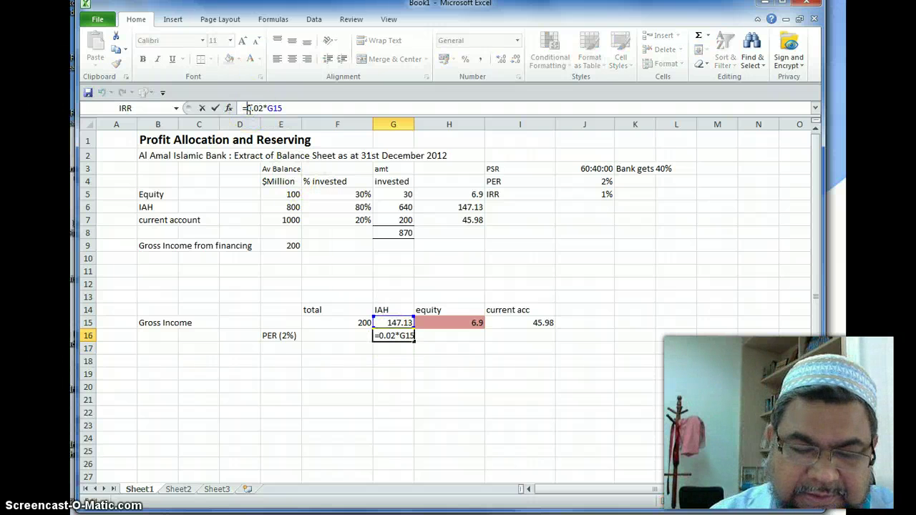
text(ROUND()
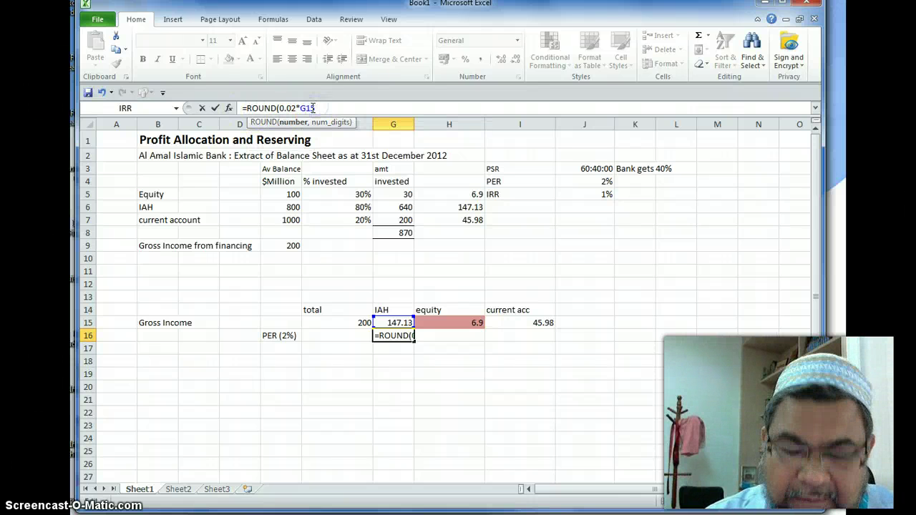
click(315, 107)
text(,)
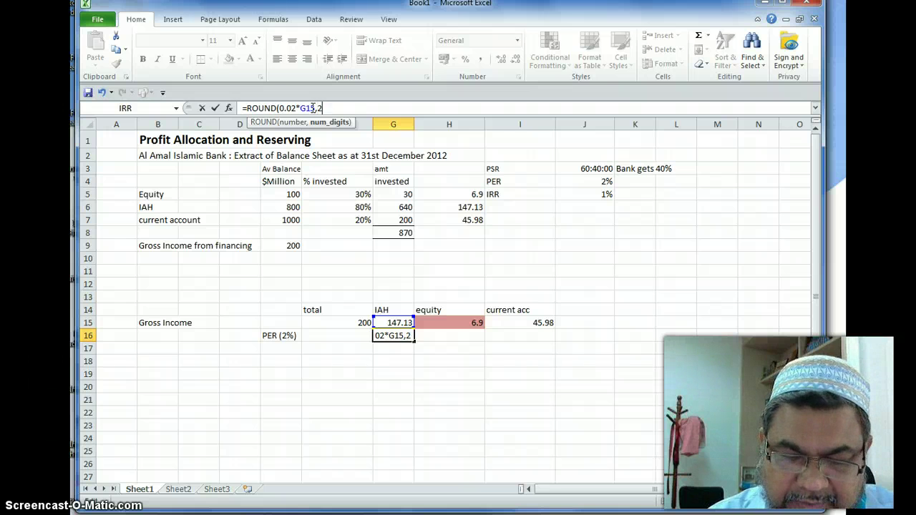
text(2))
key(Return)
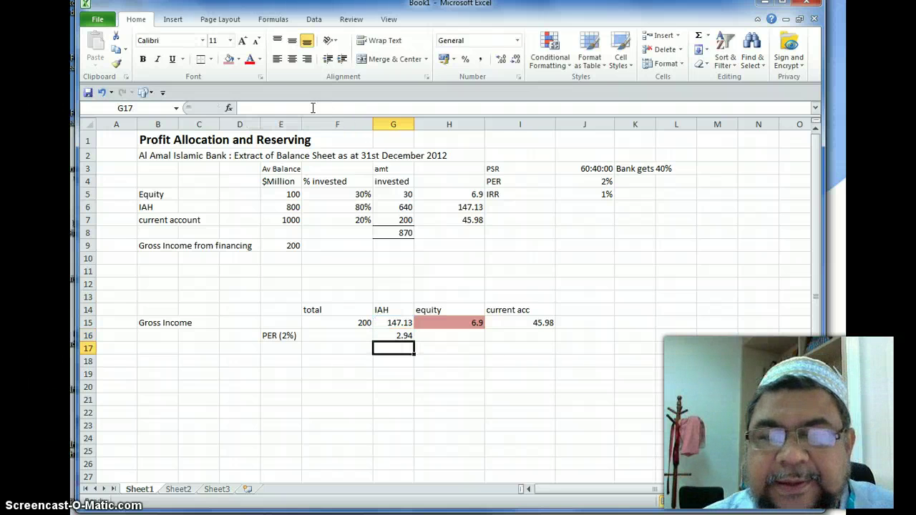
click(395, 323)
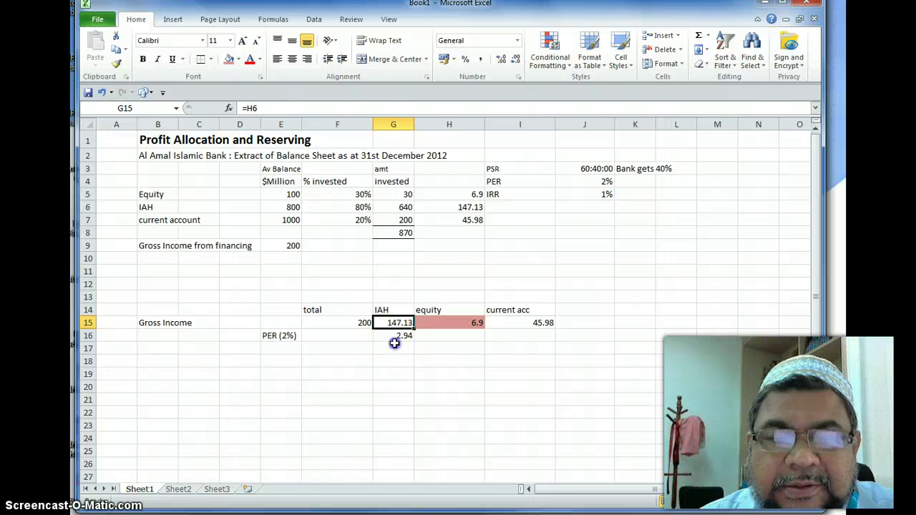
click(394, 347)
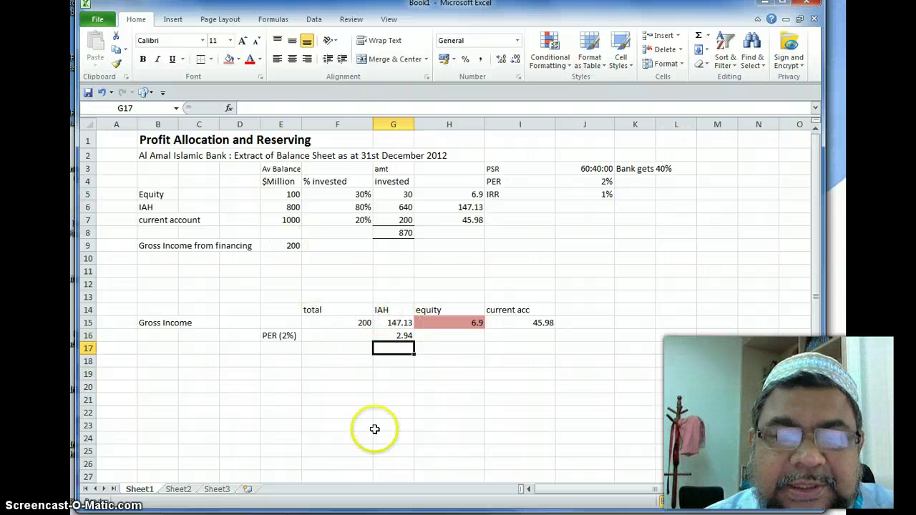
click(172, 352)
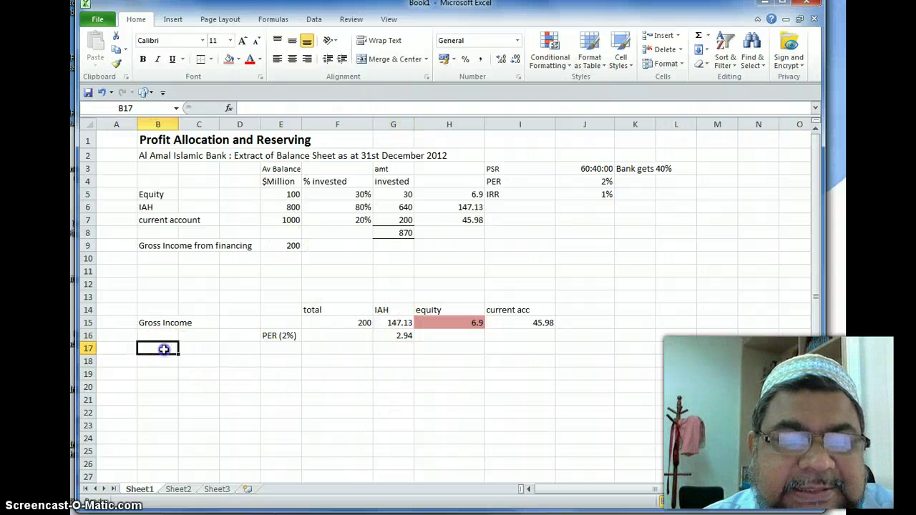
click(216, 353)
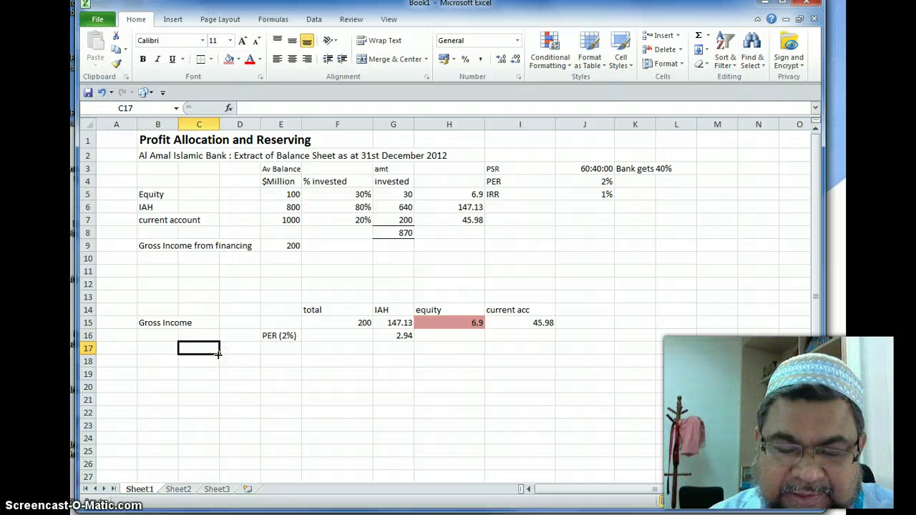
key(Left)
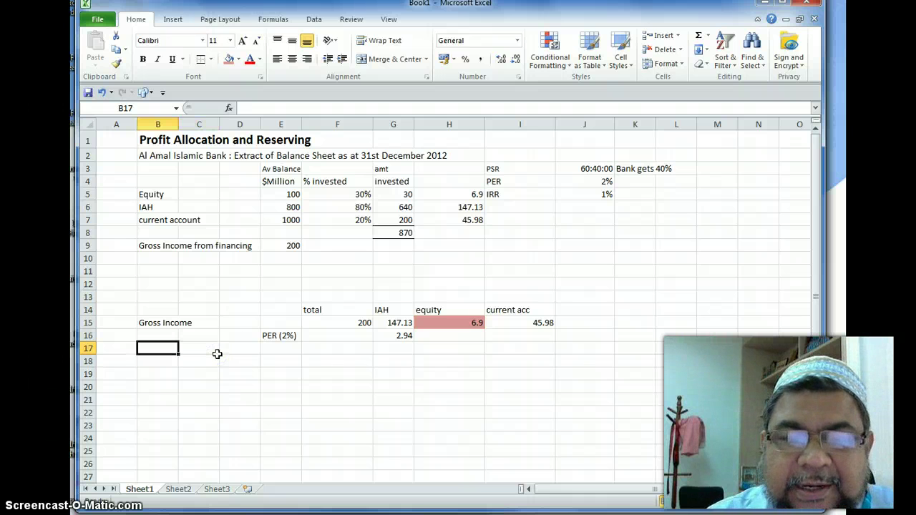
Calculate the IAH income after PER in G17 with the formula =G15-G16
click(398, 347)
text(=)
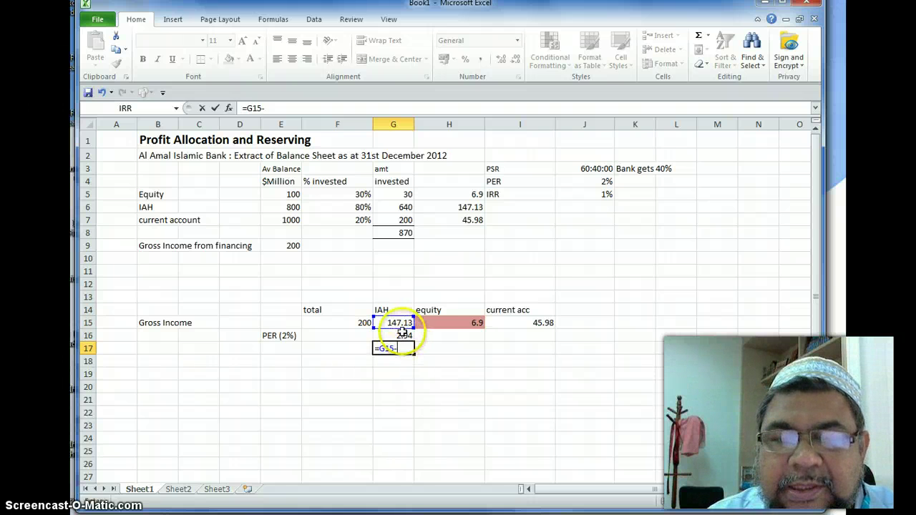
click(402, 334)
key(Return)
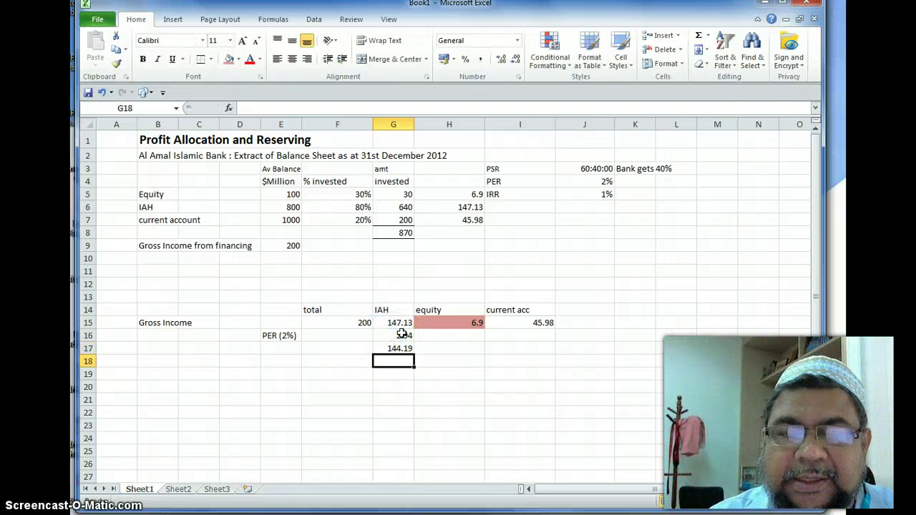
Add a bottom border to the IAH PER amount in G16
click(402, 359)
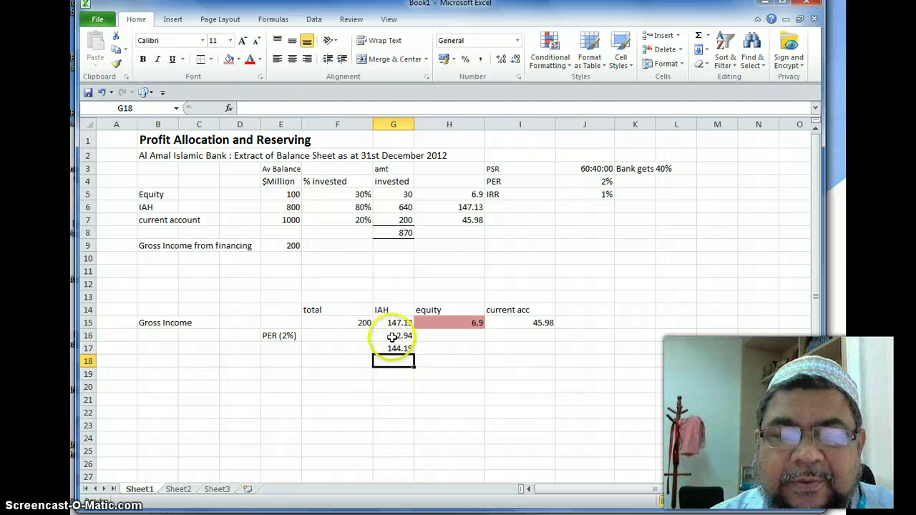
click(400, 335)
click(210, 60)
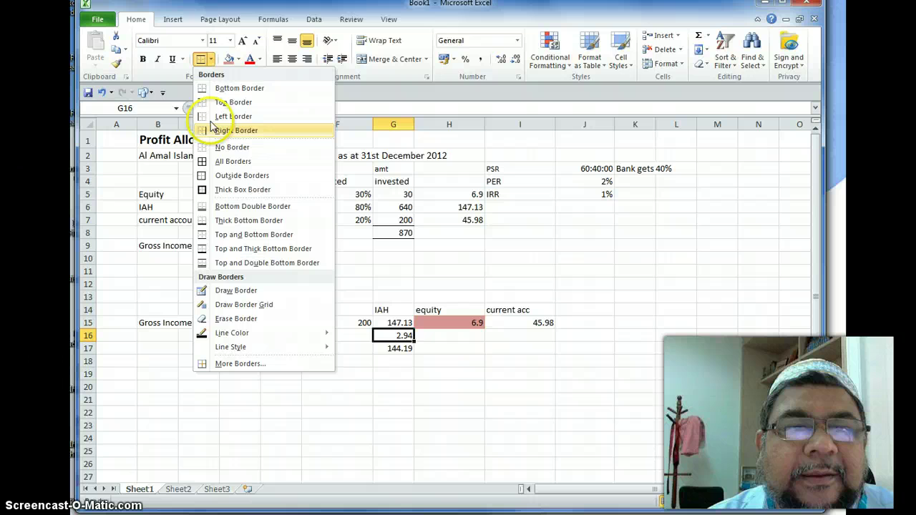
click(212, 88)
click(461, 372)
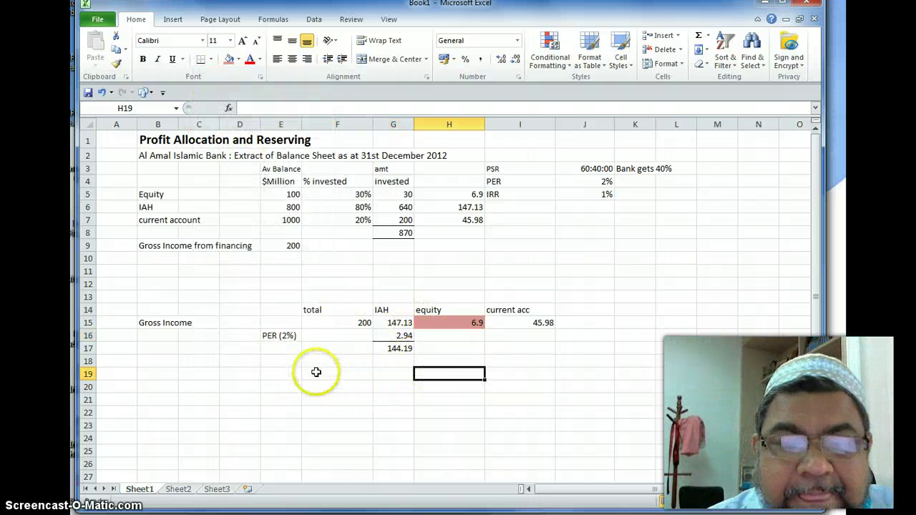
Label cell E18 as Share of the bank
click(268, 361)
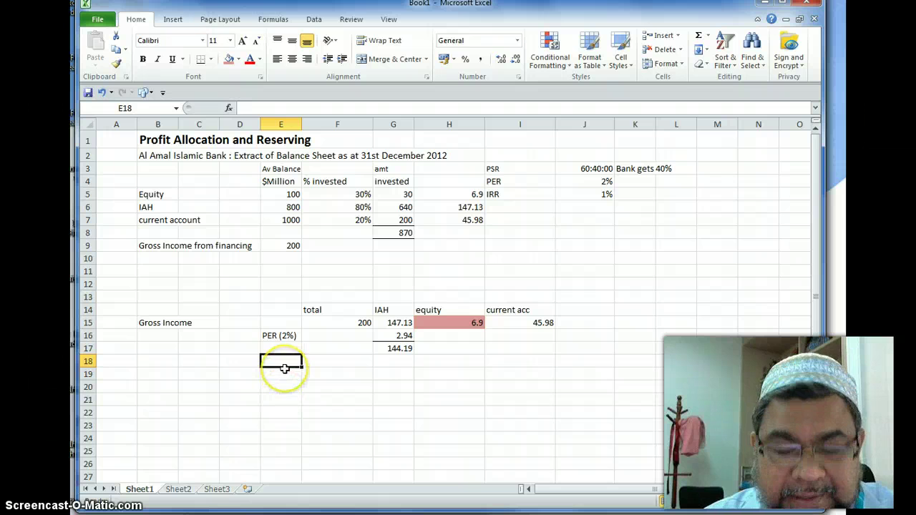
text(sH)
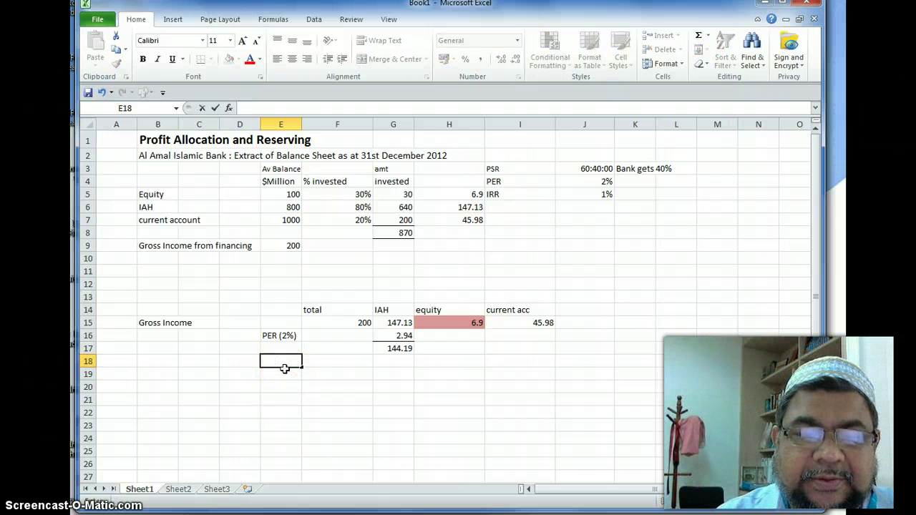
text(are of the bank)
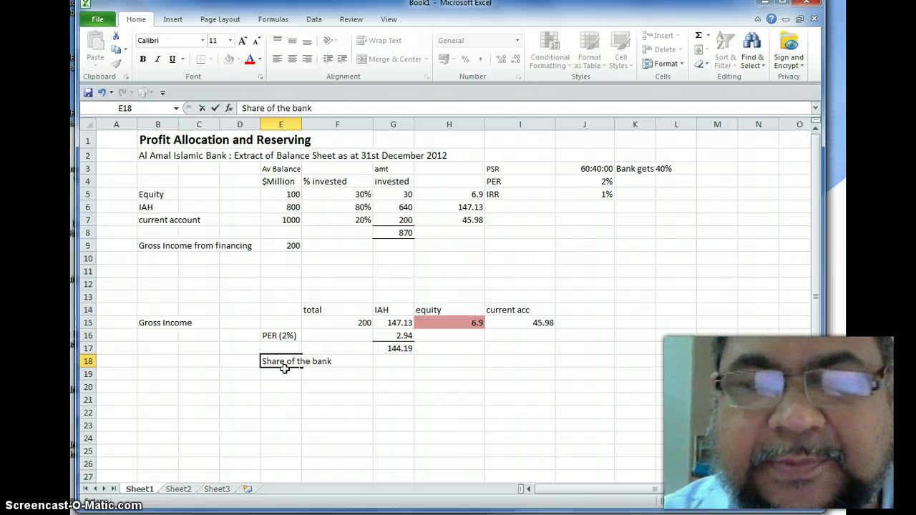
Calculate the bank's 40% share of the IAH income after PER in G18 with =0.4*G17
click(404, 361)
text(=)
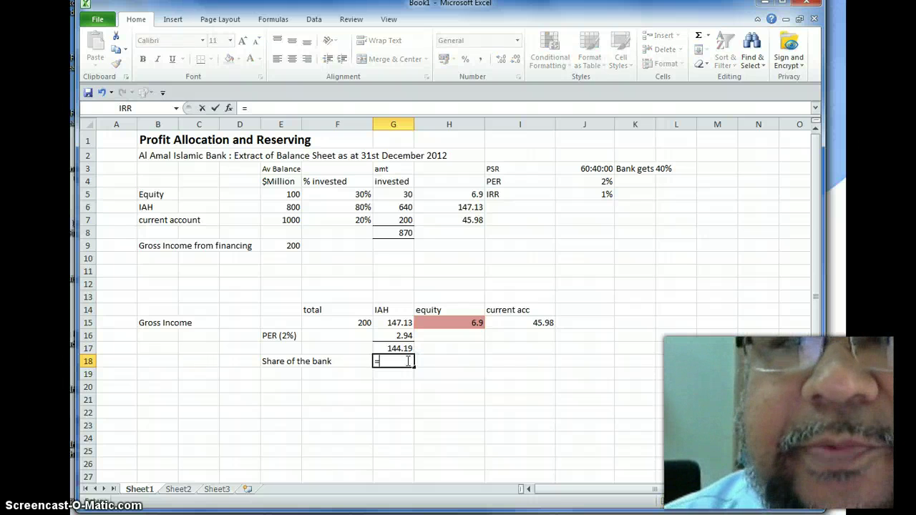
text(.4)
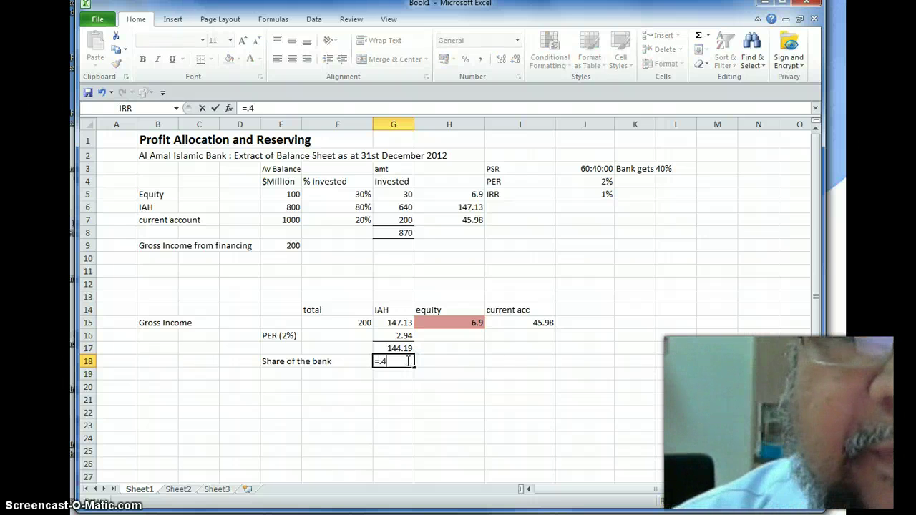
click(404, 348)
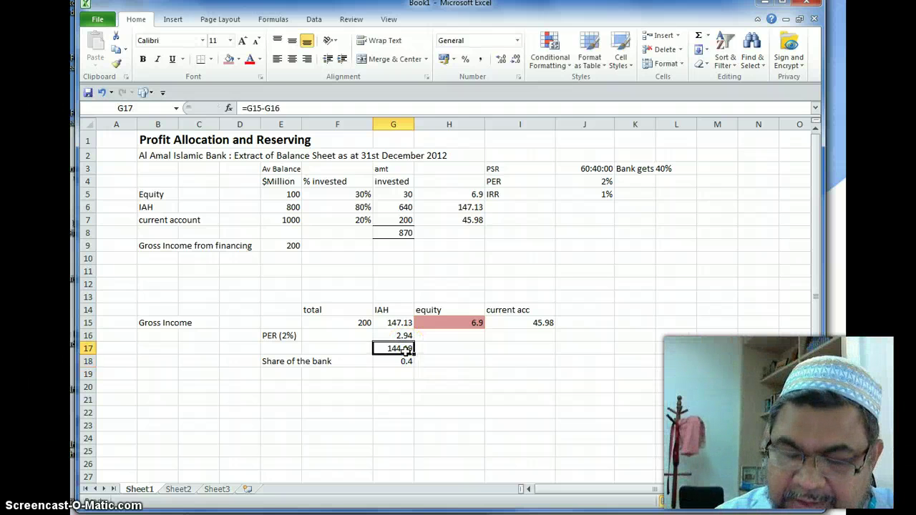
key(Down)
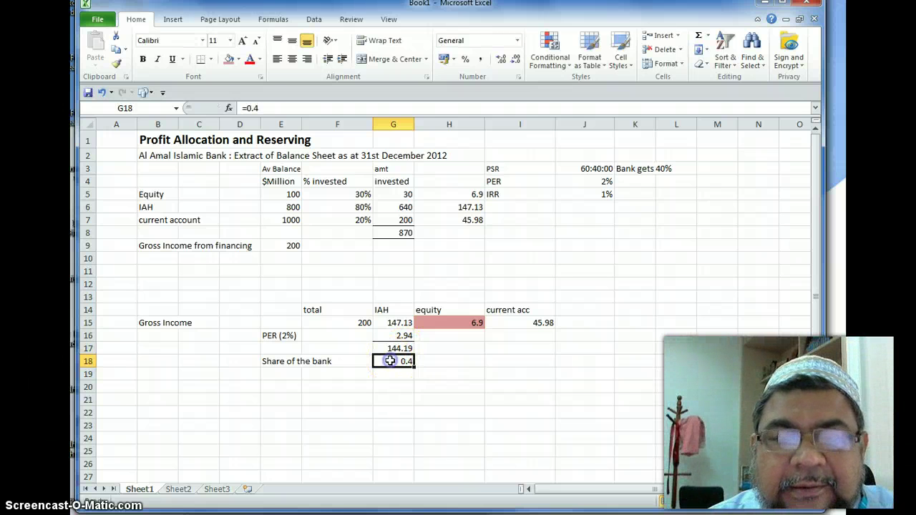
click(263, 108)
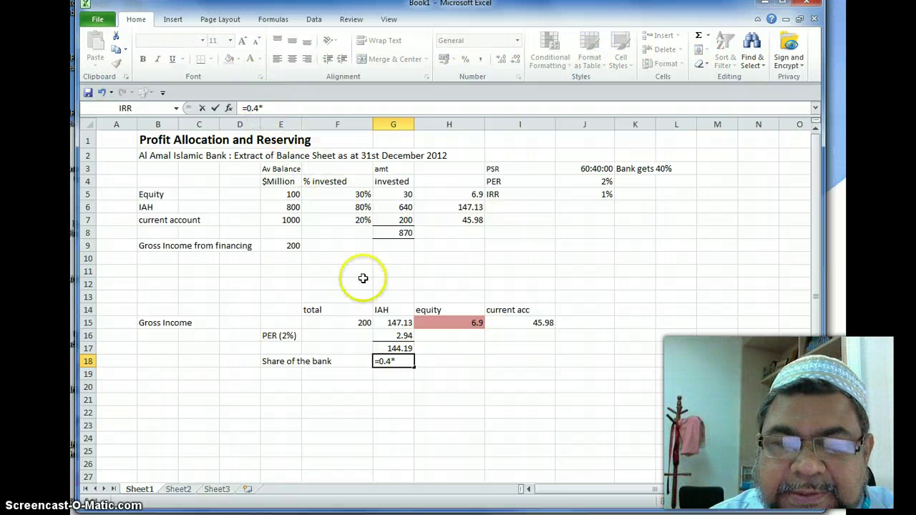
click(403, 347)
key(Return)
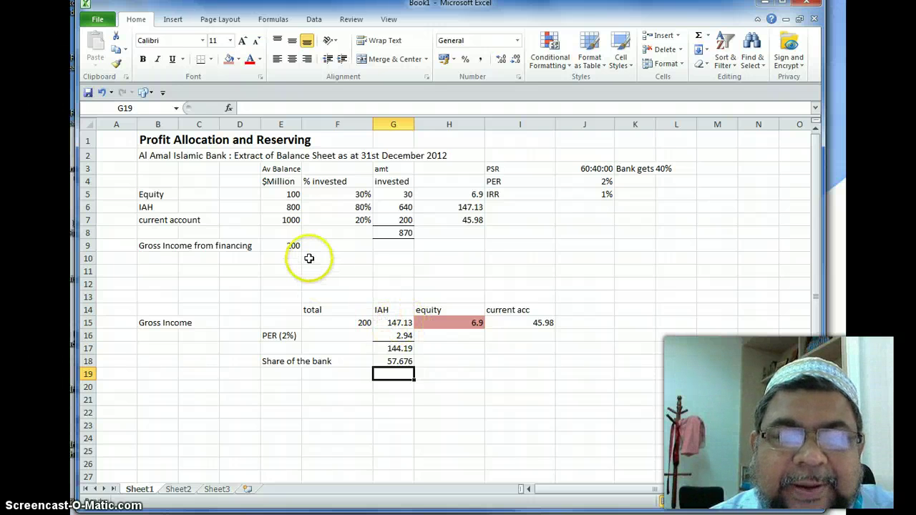
Carry the bank's share over to the equity column by linking H18 to G18
click(391, 362)
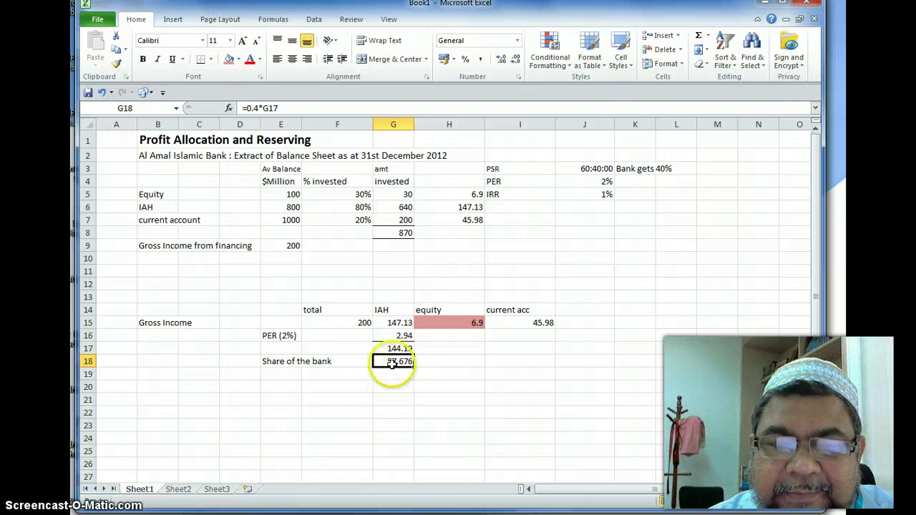
click(461, 360)
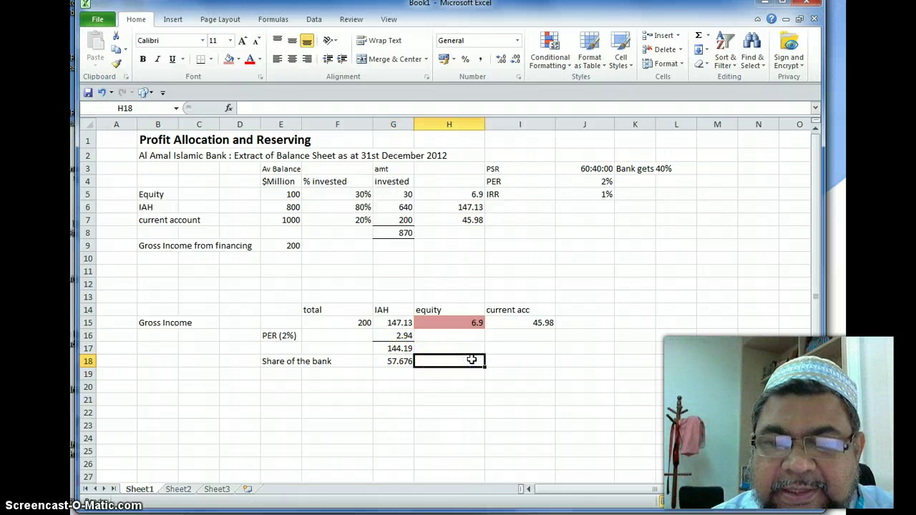
text(=)
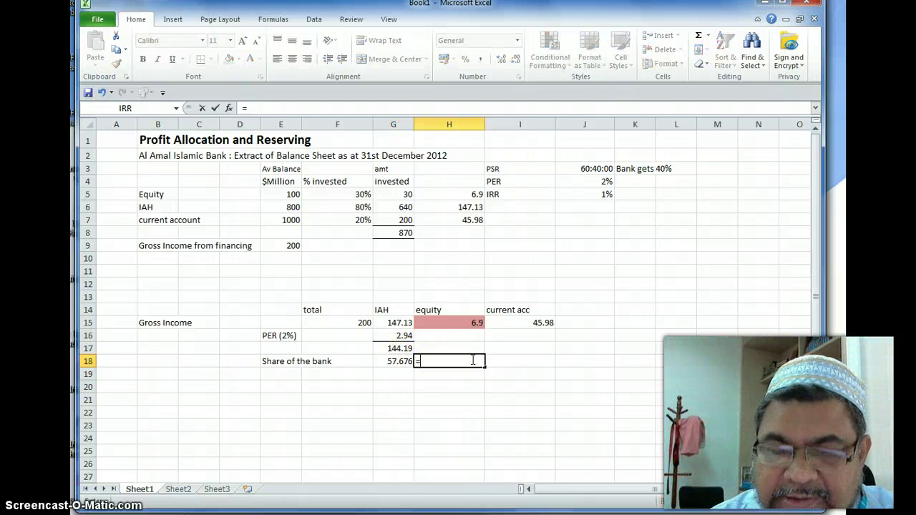
click(398, 361)
key(Return)
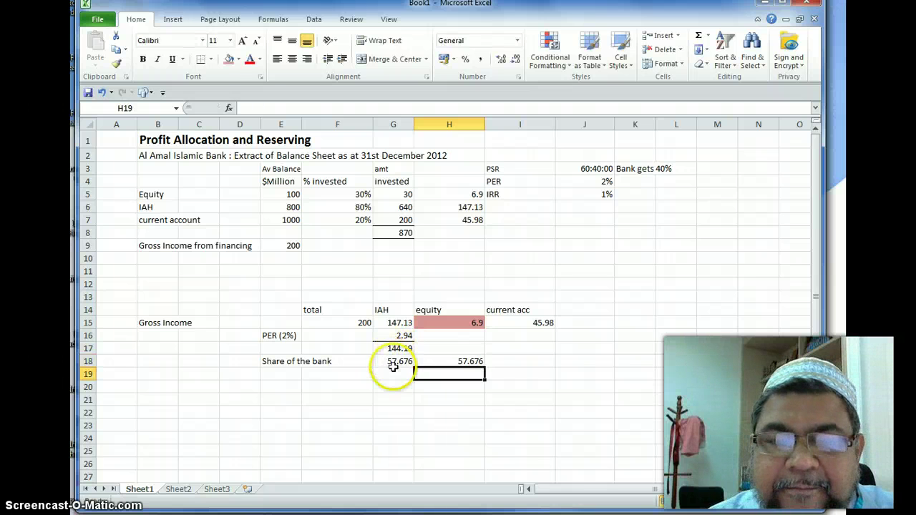
Add a bottom border to the bank's share amount in G18
click(390, 362)
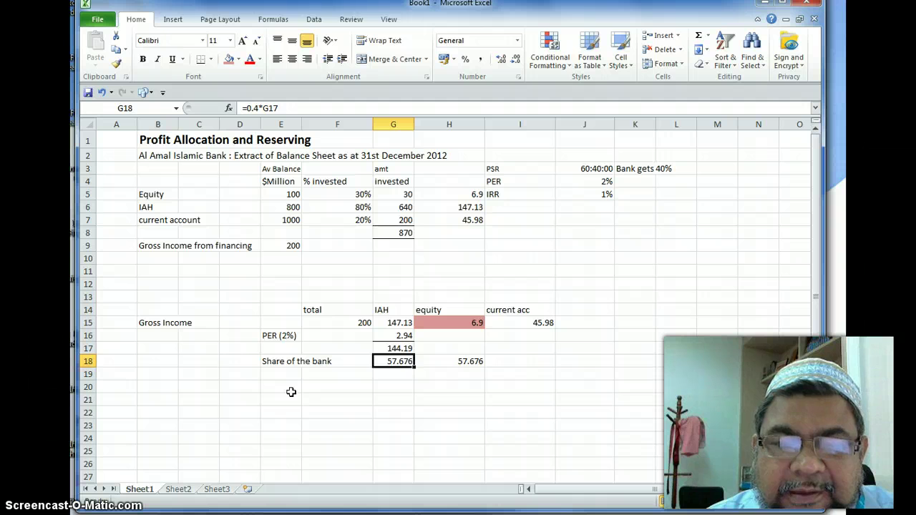
click(271, 373)
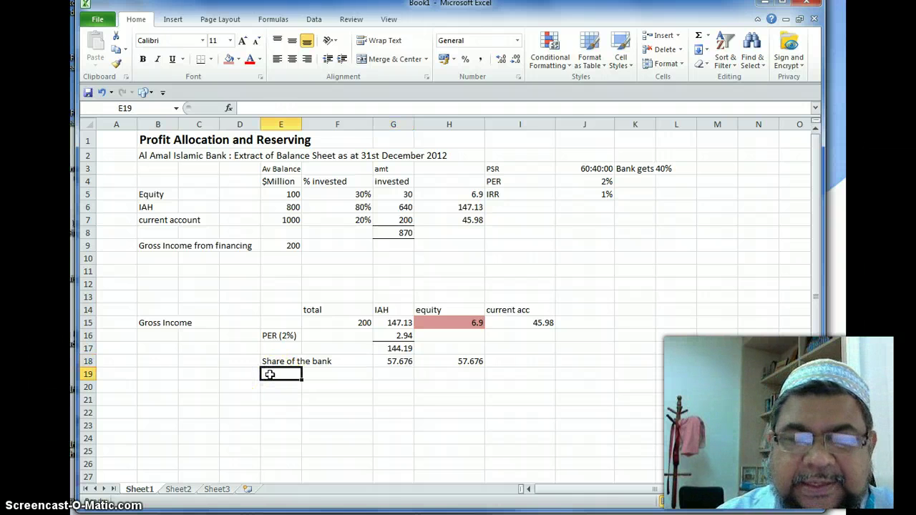
click(397, 361)
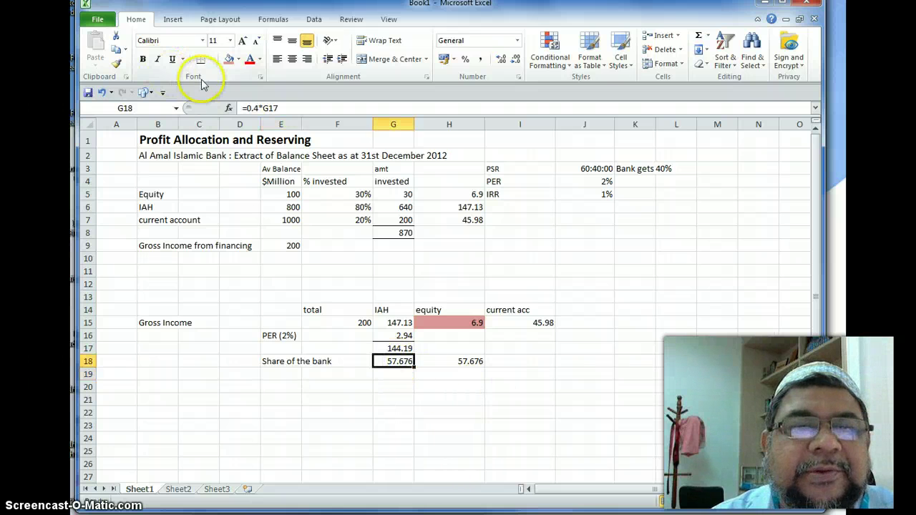
Calculate the IAH income remaining after the bank's share in G19 with =G17-G18
click(397, 372)
text(=)
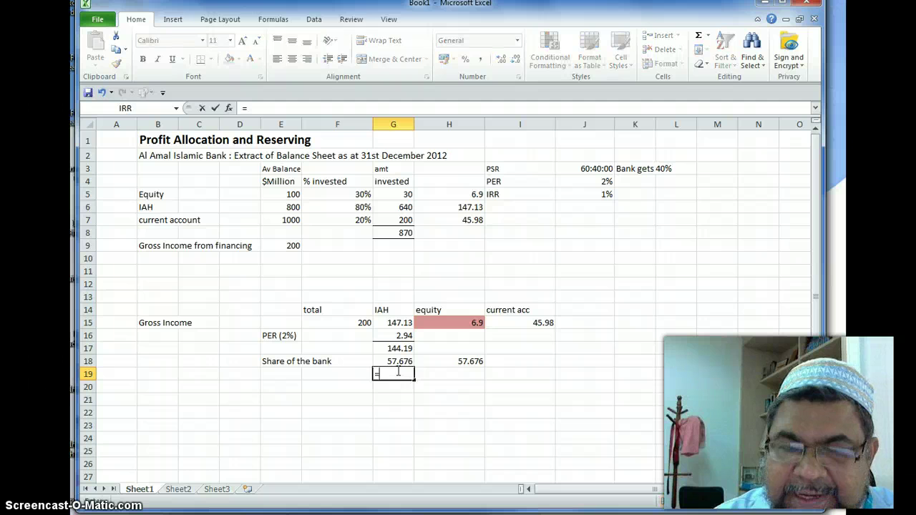
click(401, 348)
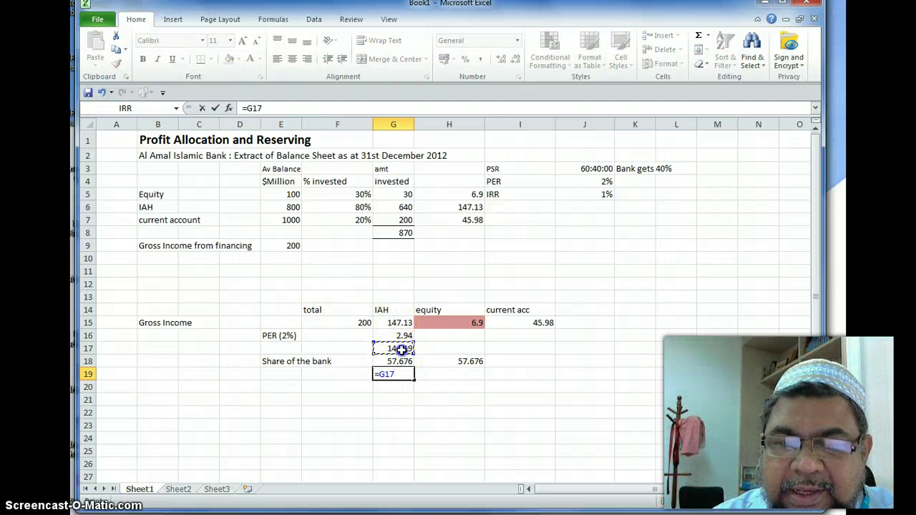
text(-)
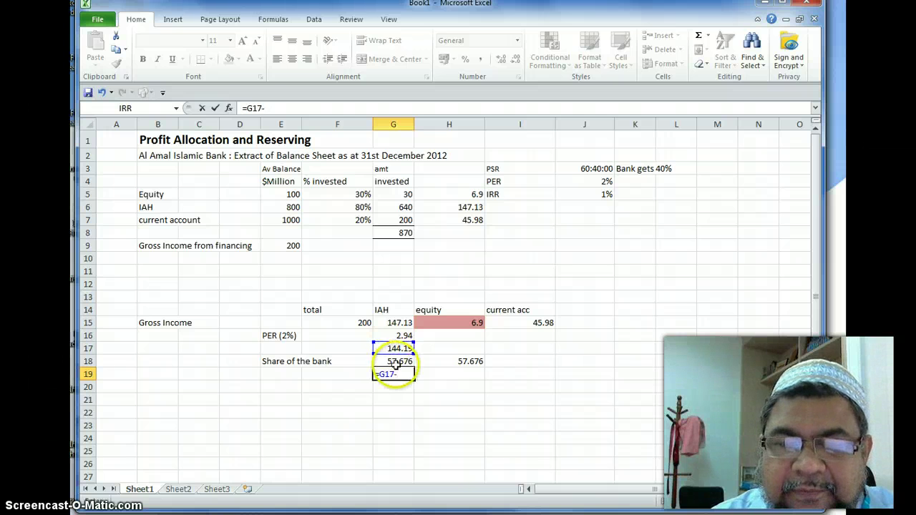
click(397, 362)
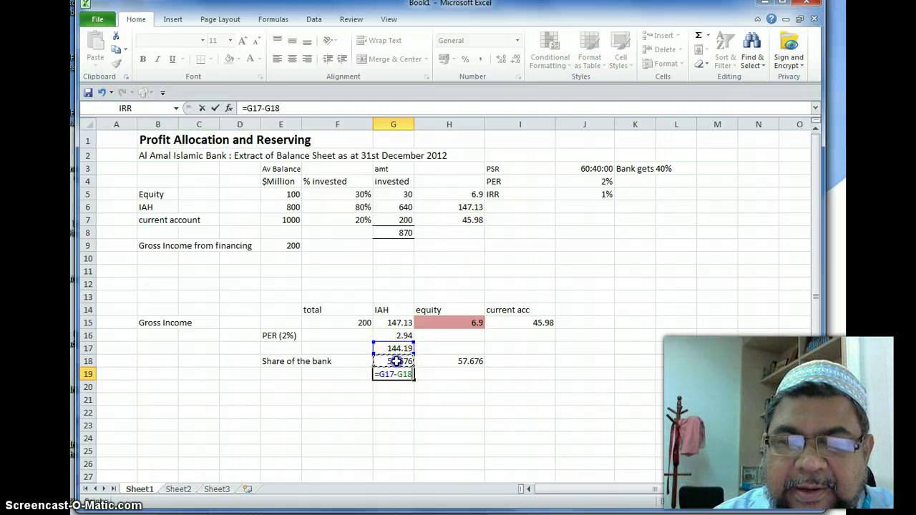
key(Return)
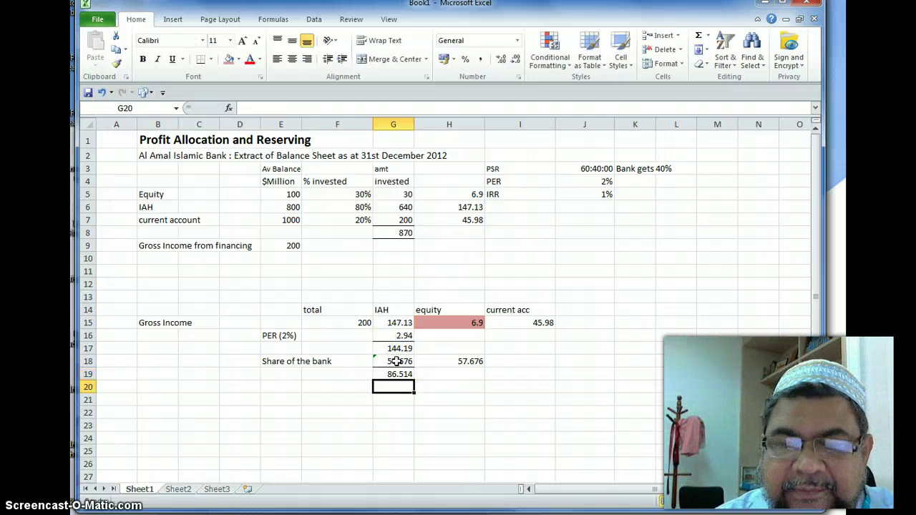
Label cell E20 as IRR(1%)
click(280, 390)
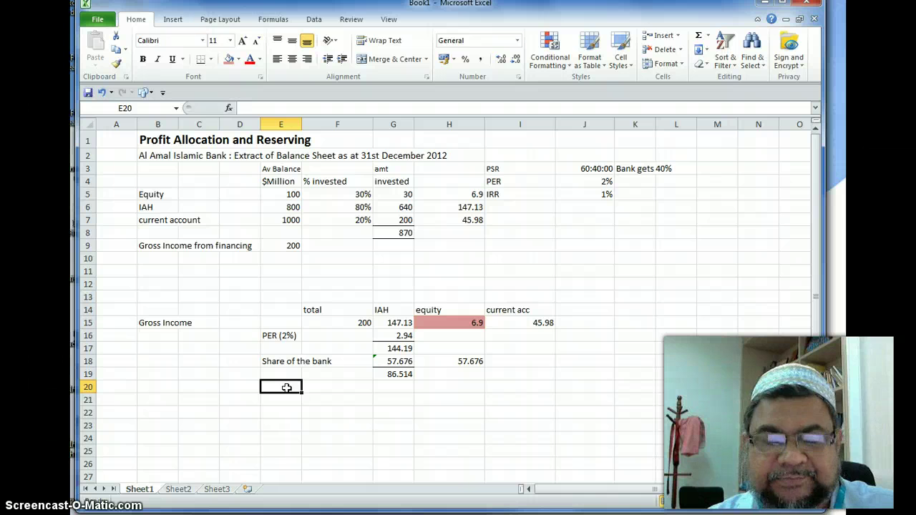
text(IRR()
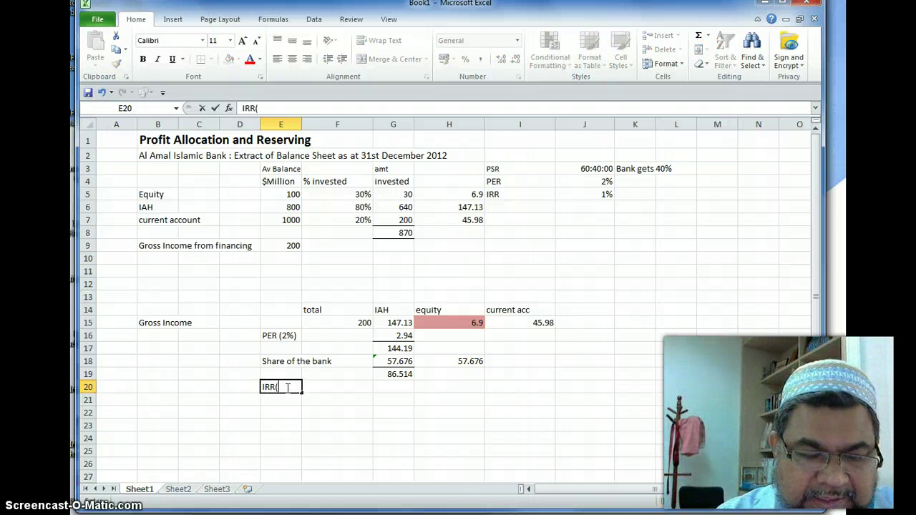
text(1%)
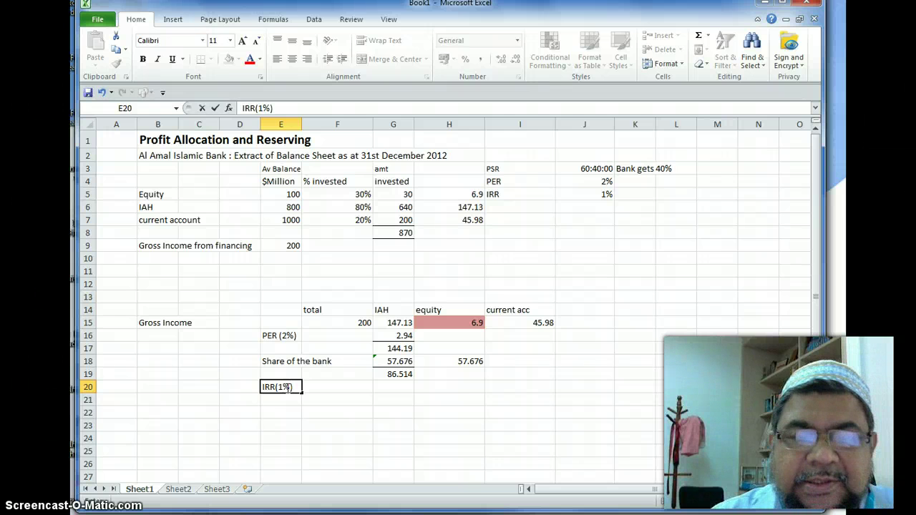
Calculate the 1% IRR deduction in G20 with the formula =.01*G19
click(393, 386)
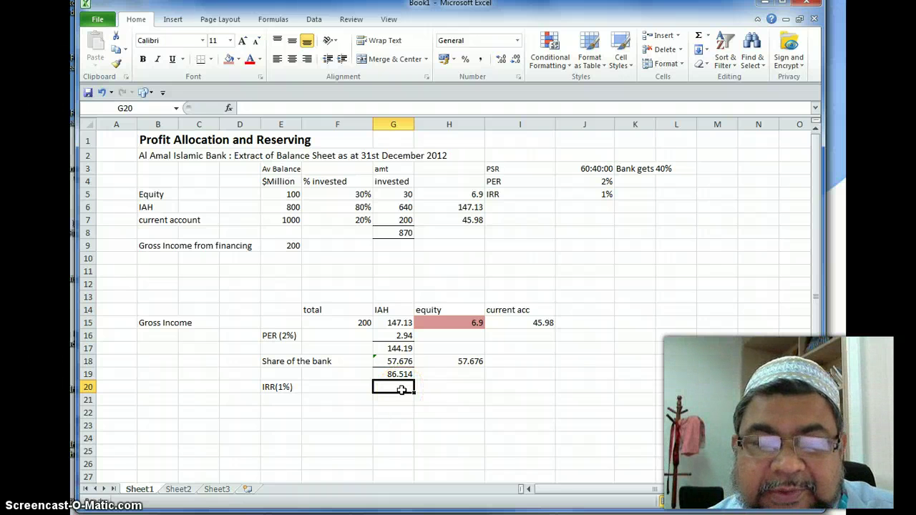
text(=)
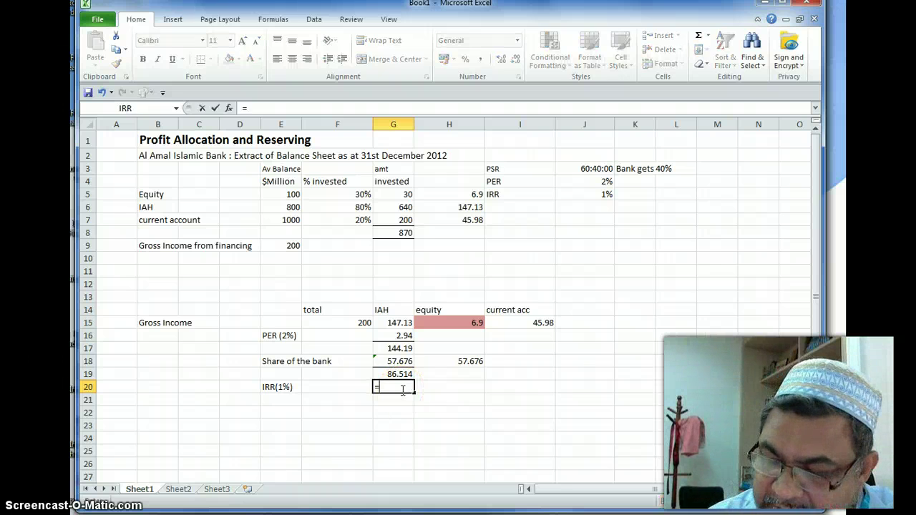
text(.01)
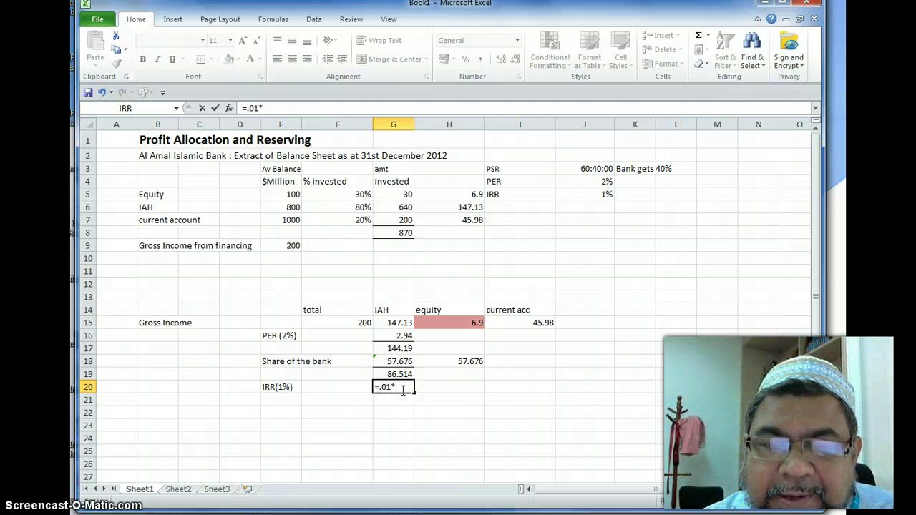
text(*)
click(394, 373)
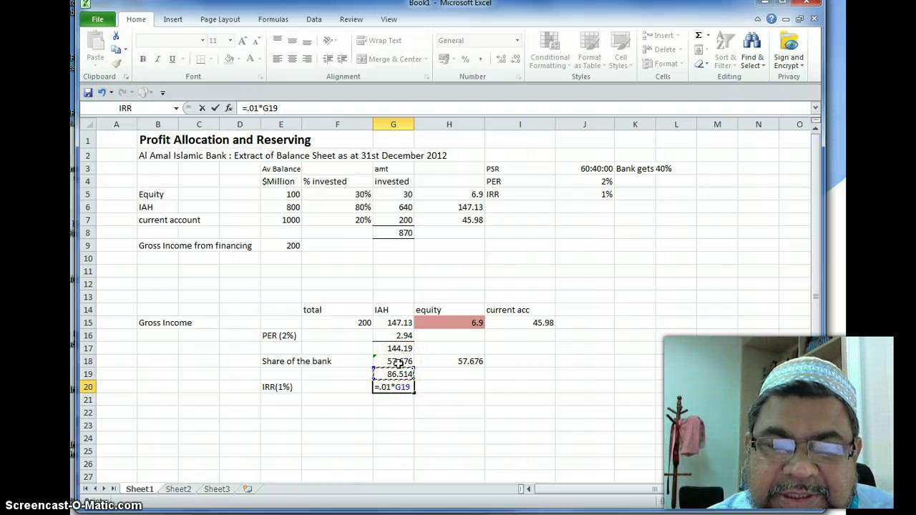
click(396, 372)
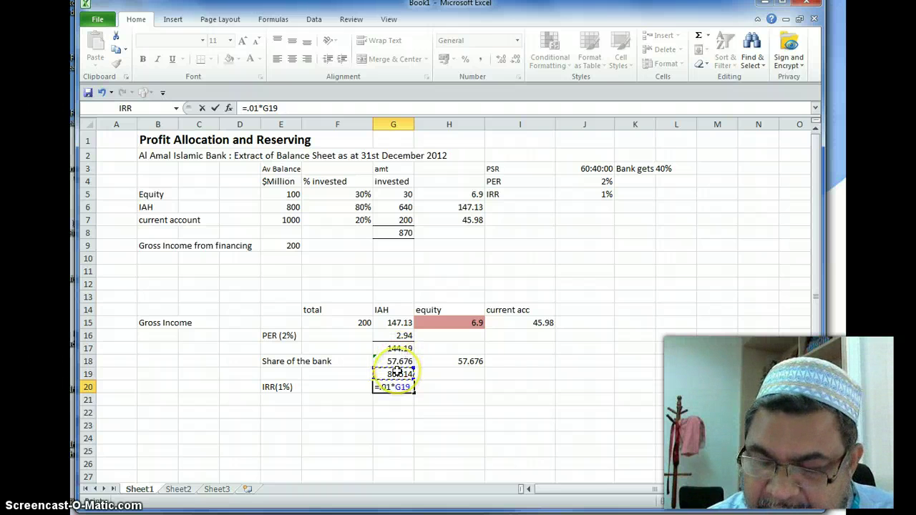
key(Return)
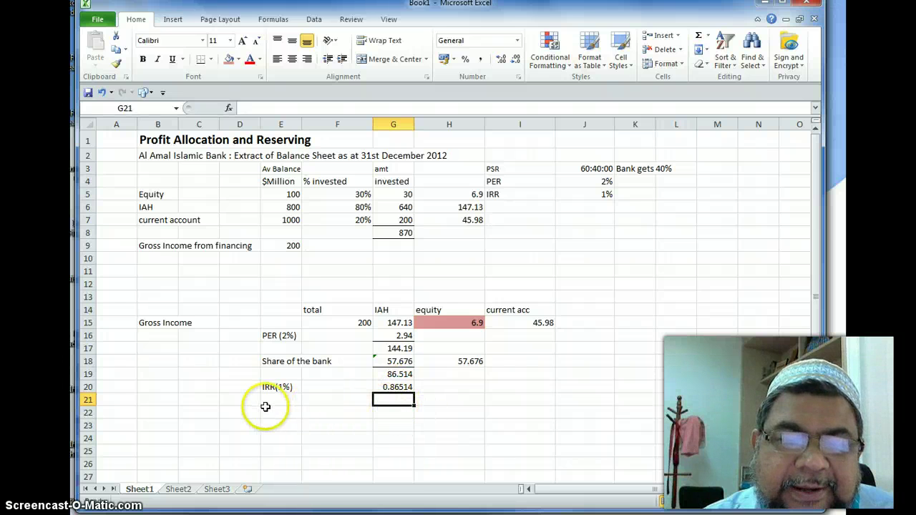
Label cell E21, below the IRR row, as share of IAH
click(277, 406)
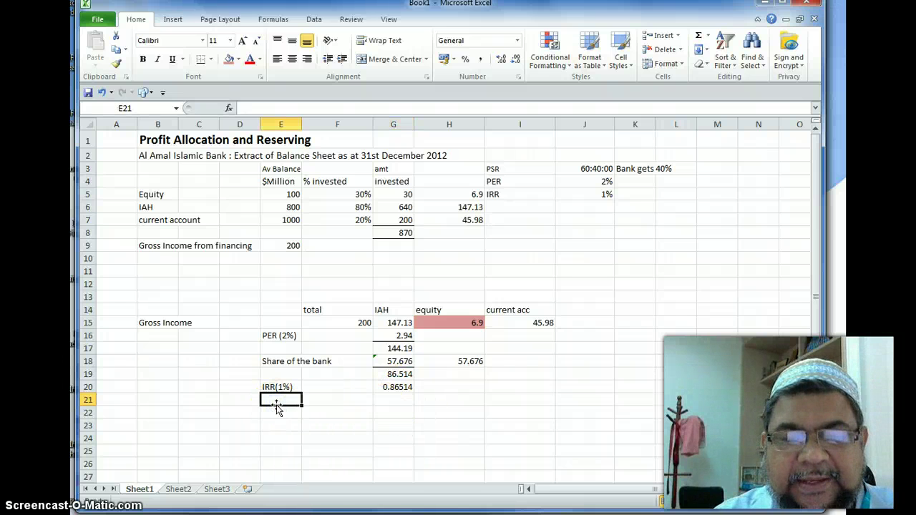
text(shar)
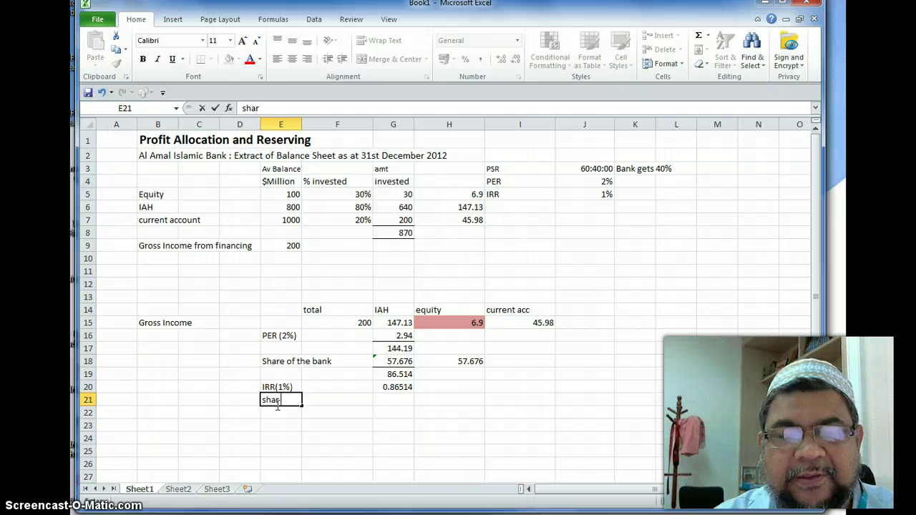
text(e of )
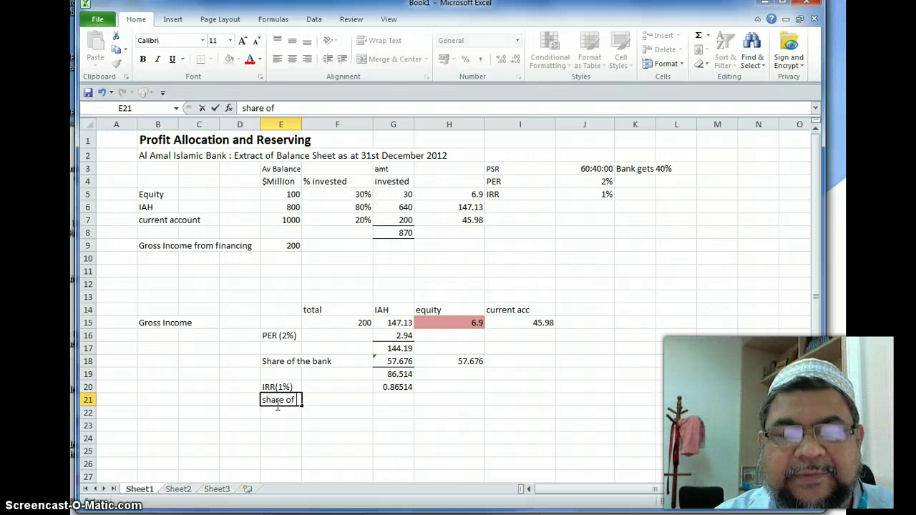
text(IAH)
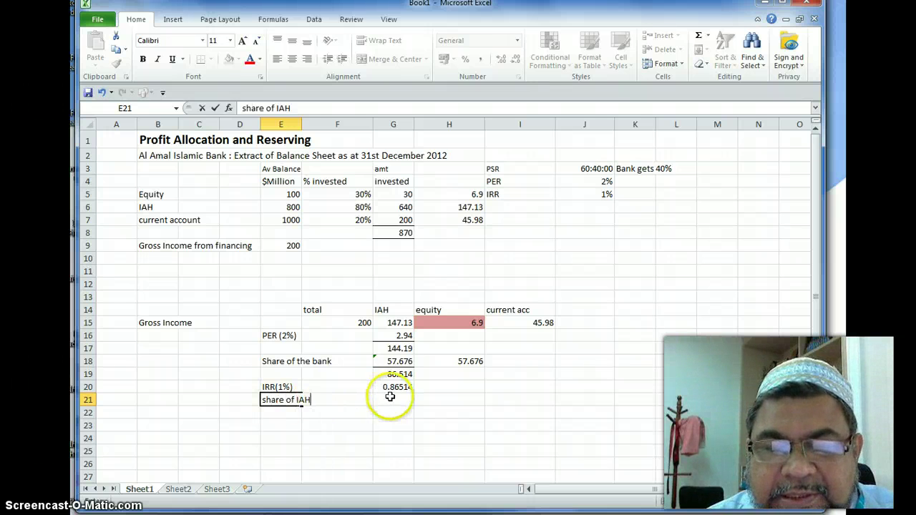
Calculate the IAH share after the IRR deduction in G21 with =G19-G20
click(390, 398)
text(=)
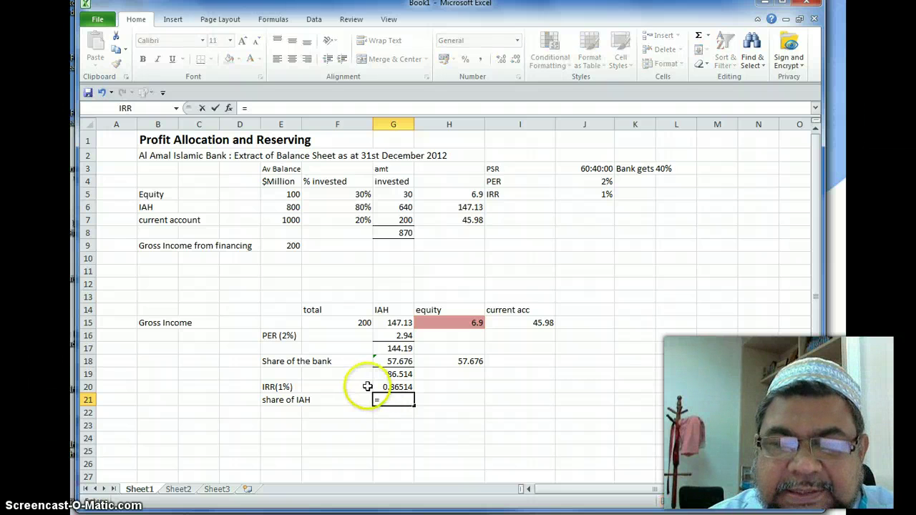
click(402, 374)
text(-)
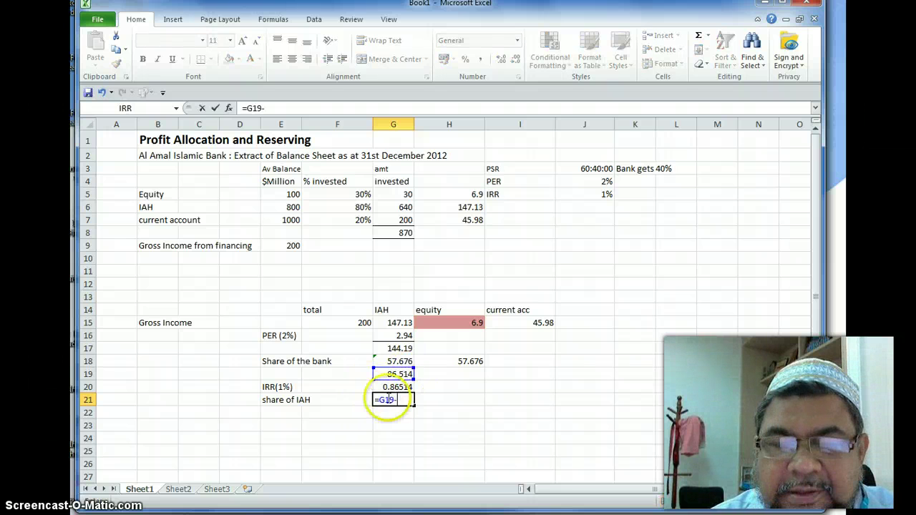
click(396, 386)
key(Return)
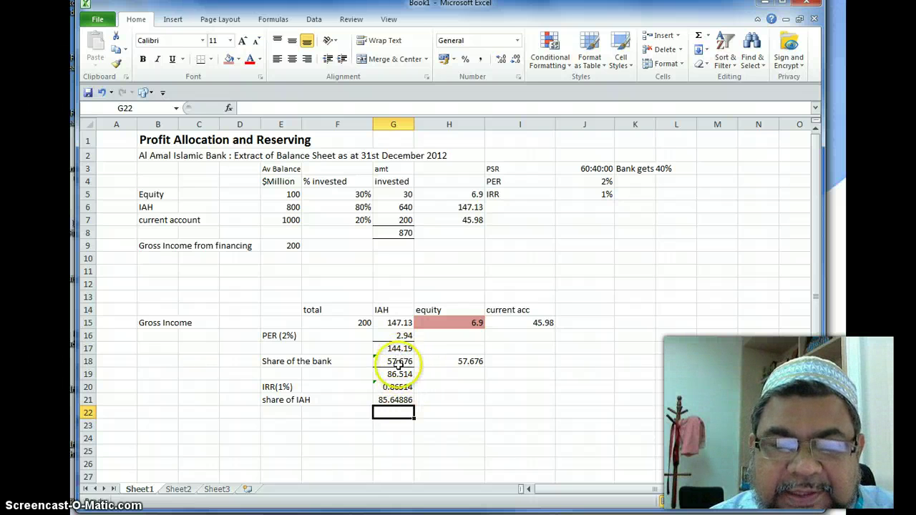
Round the IAH share in G21 to two decimals by changing its formula to =round(G19-G20,2)
click(390, 399)
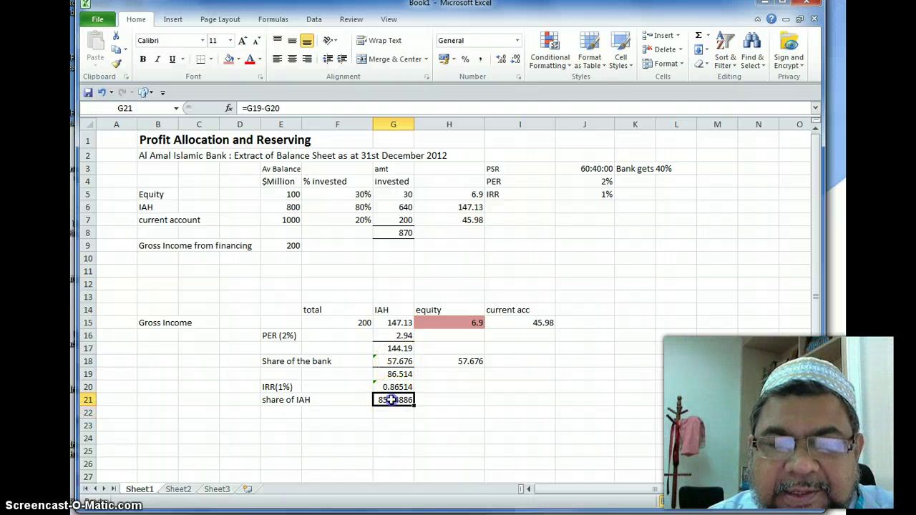
double_click(390, 400)
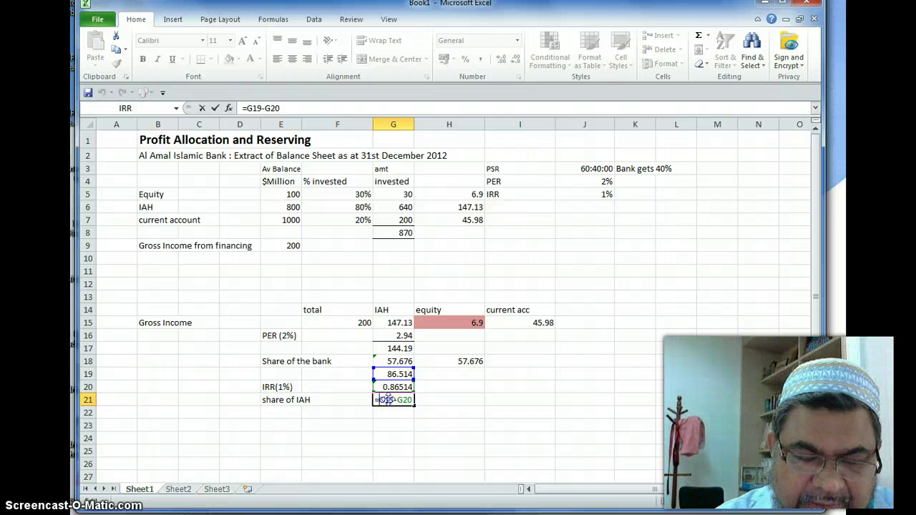
text(round()
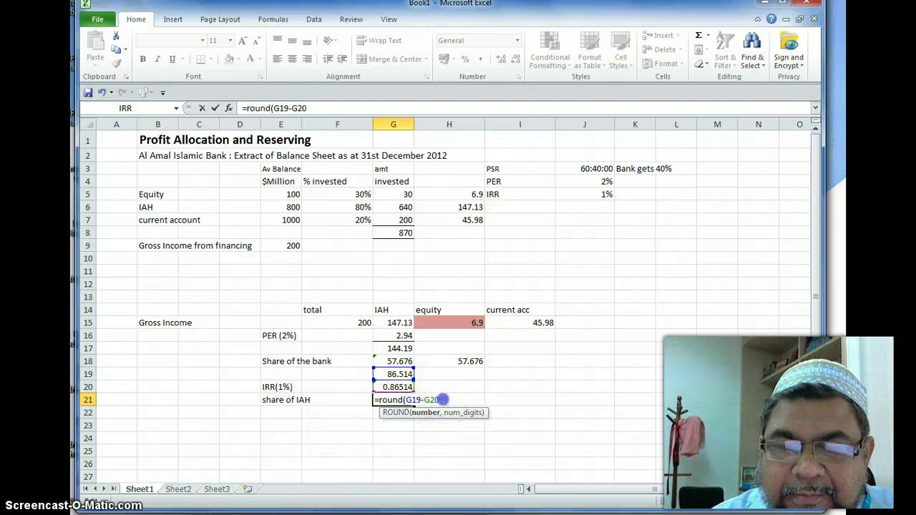
click(441, 399)
text(,)
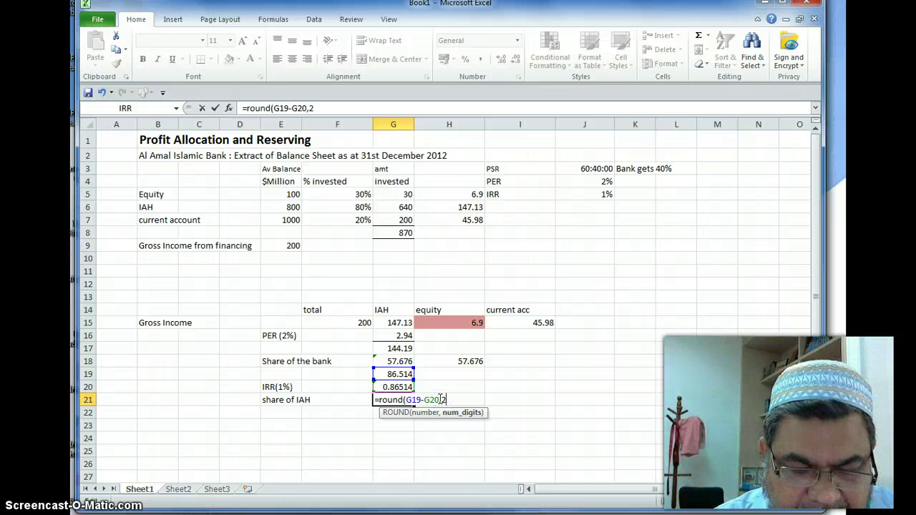
text(2))
key(Return)
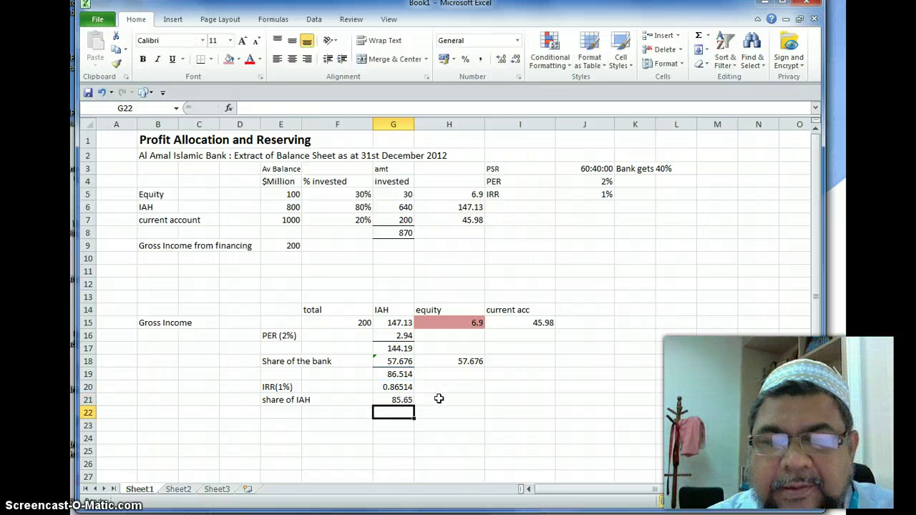
Add a bottom border to the IRR amount in G20
click(465, 408)
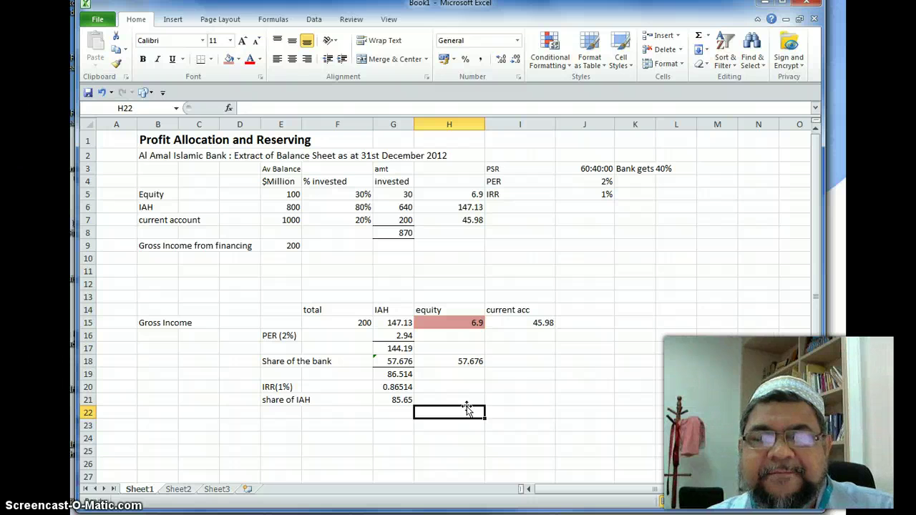
click(466, 407)
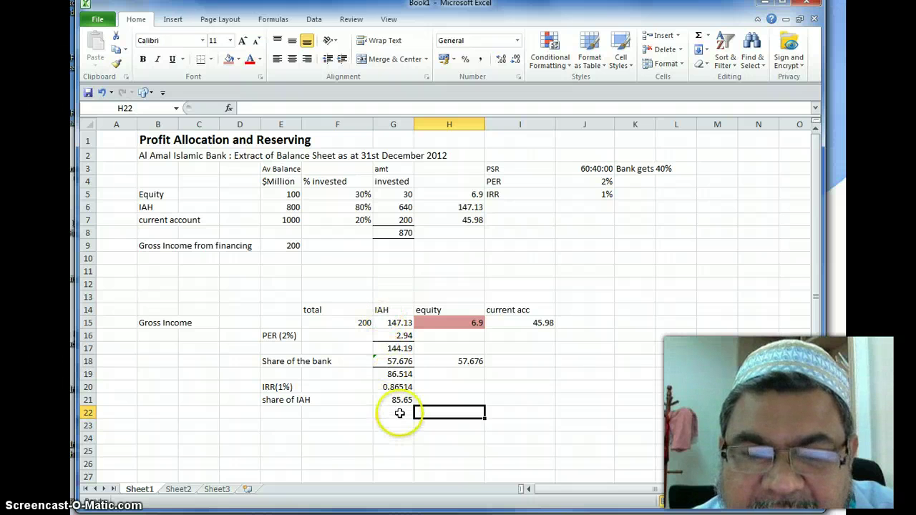
click(383, 386)
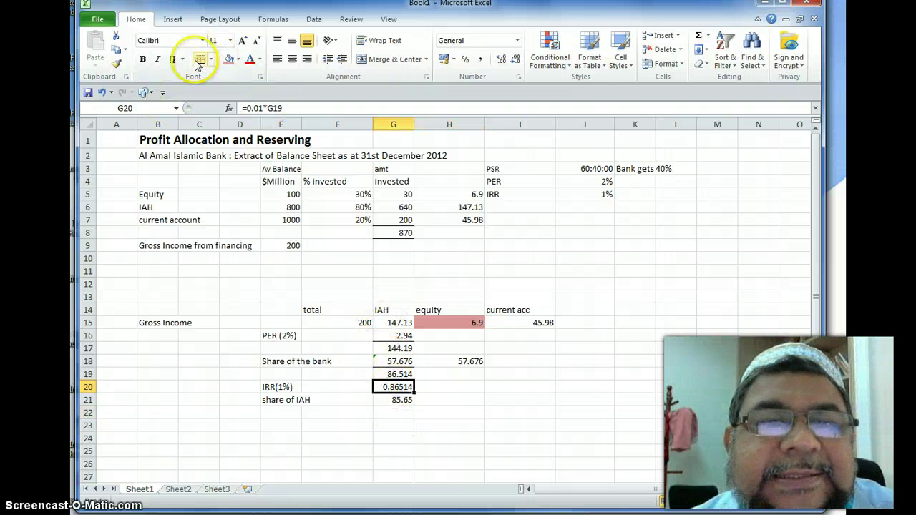
click(401, 399)
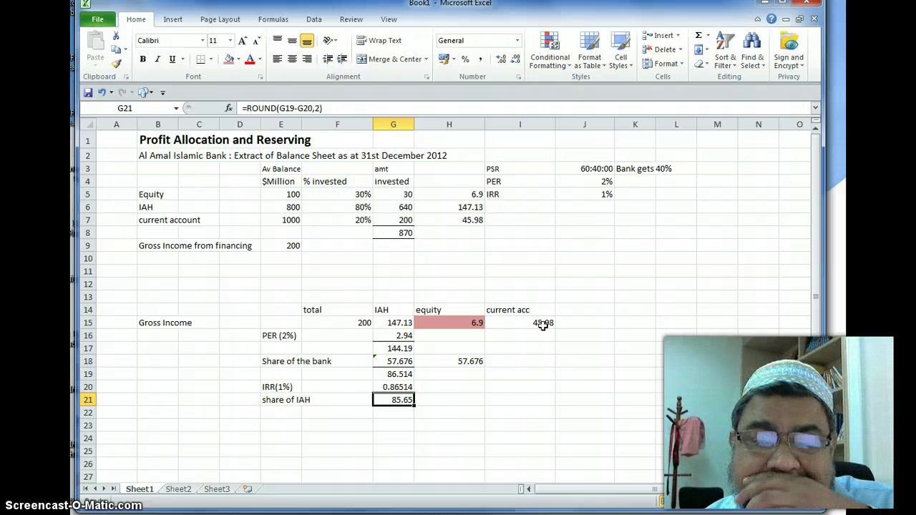
Enter the assumption Hibah 20% in B11, below the gross income from financing
click(279, 425)
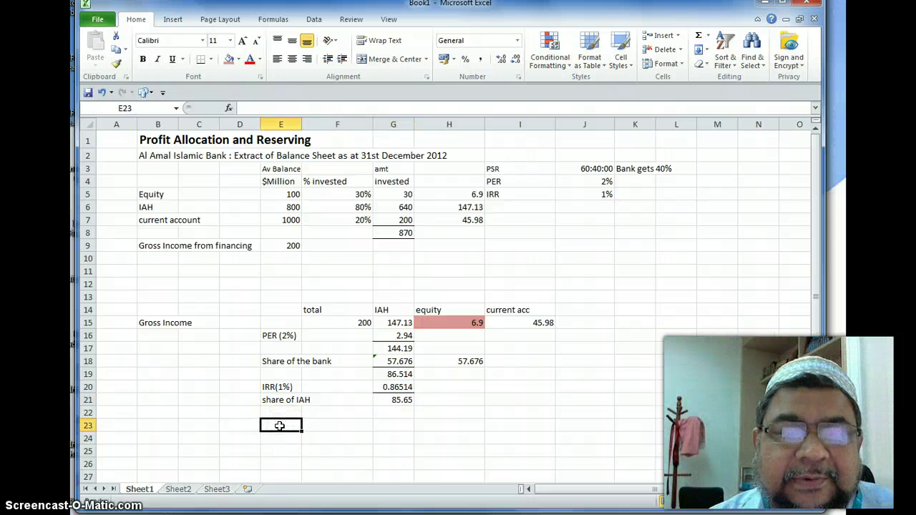
click(160, 271)
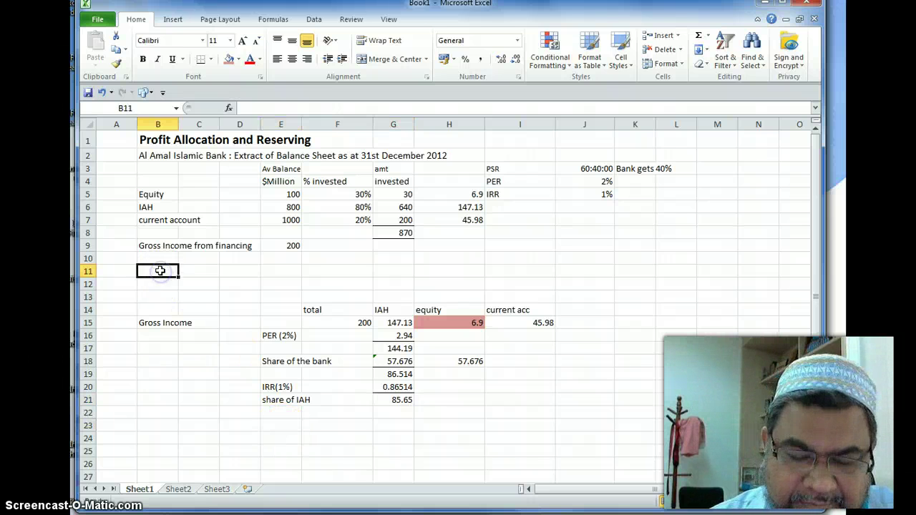
text(hI)
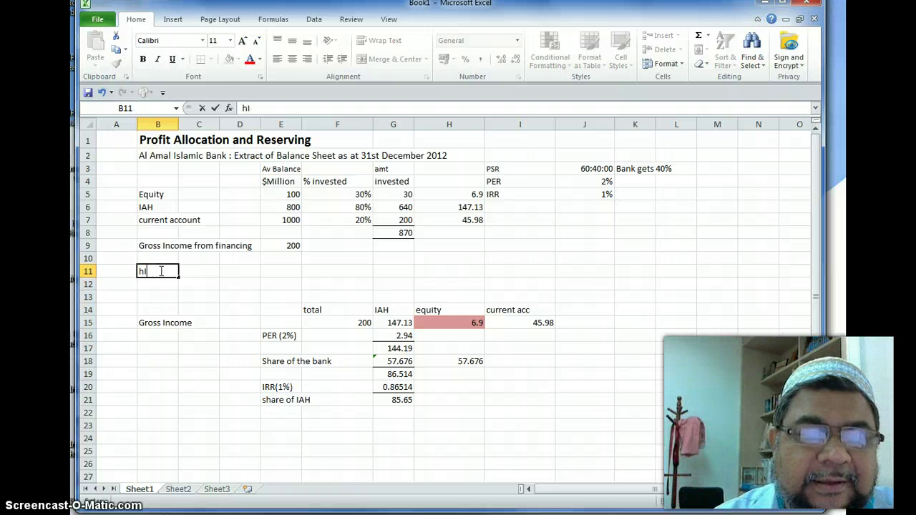
text(Ah)
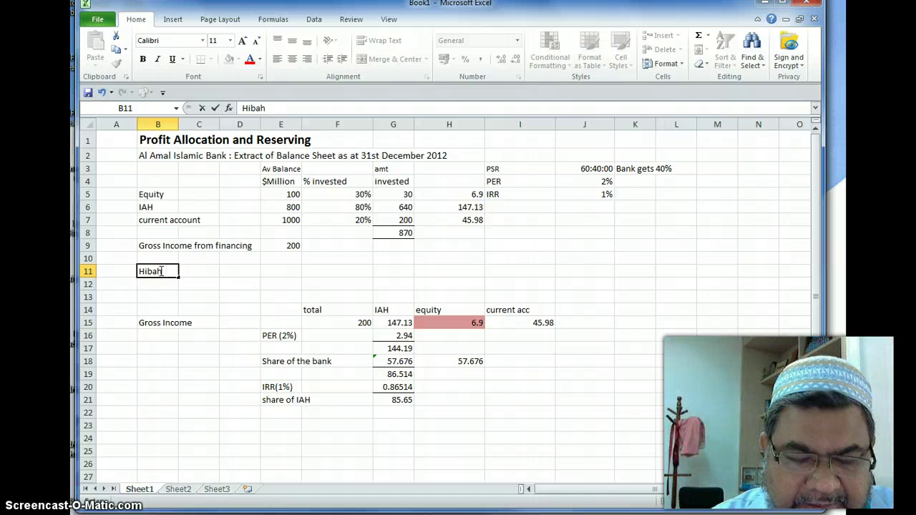
text( 20%)
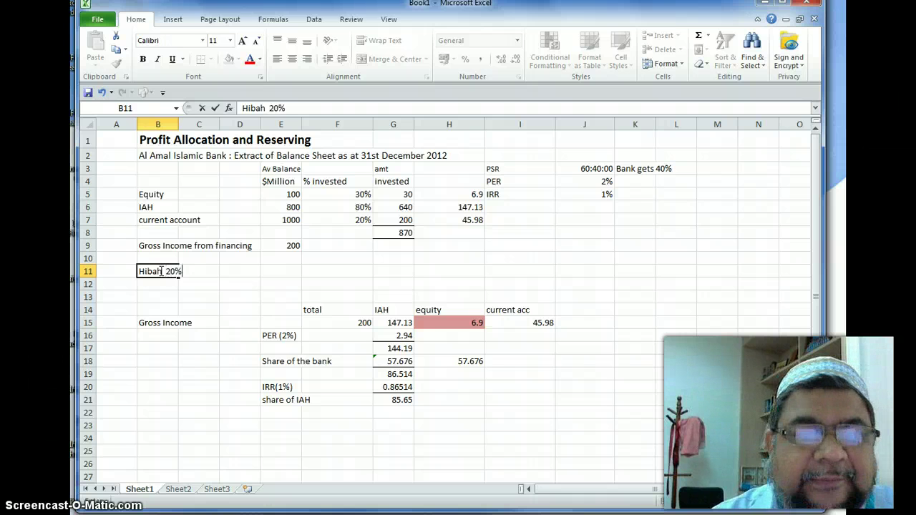
key(Return)
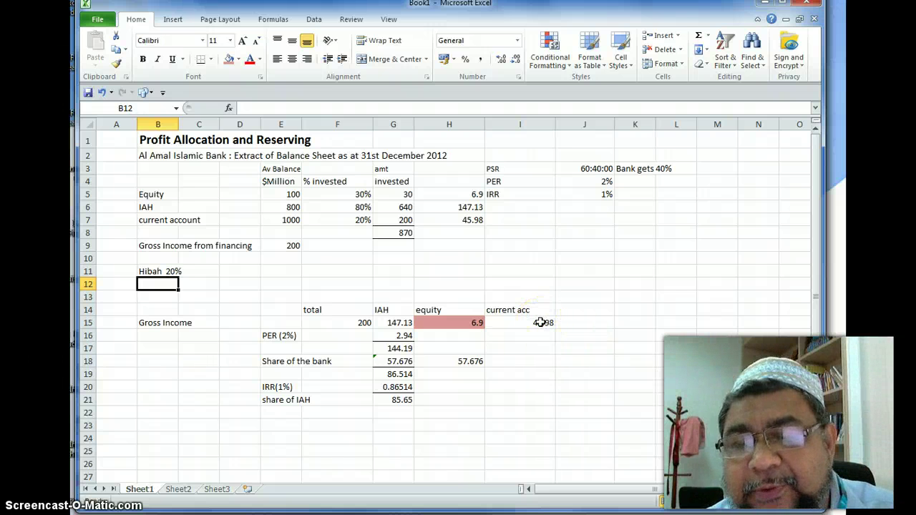
Label E23 as hibah and calculate the current account's 20% hibah in I23 with =.2*I15
click(265, 425)
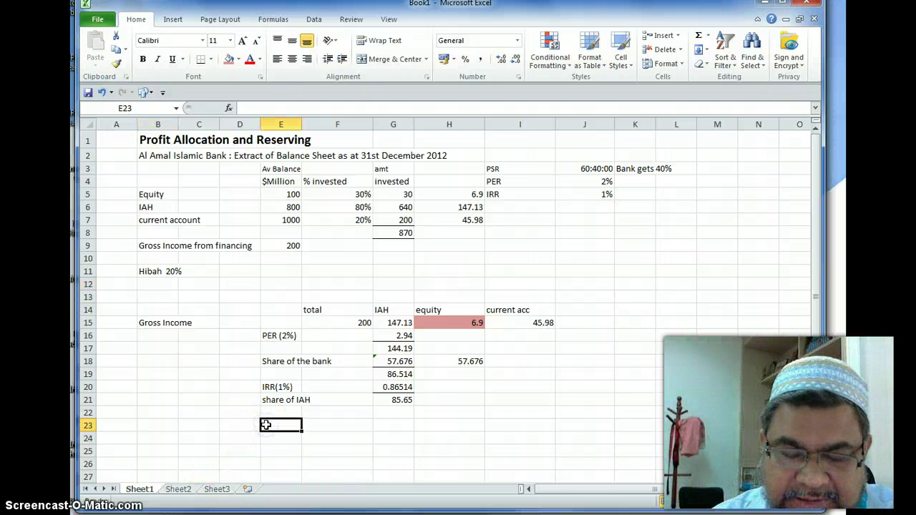
text(hibah)
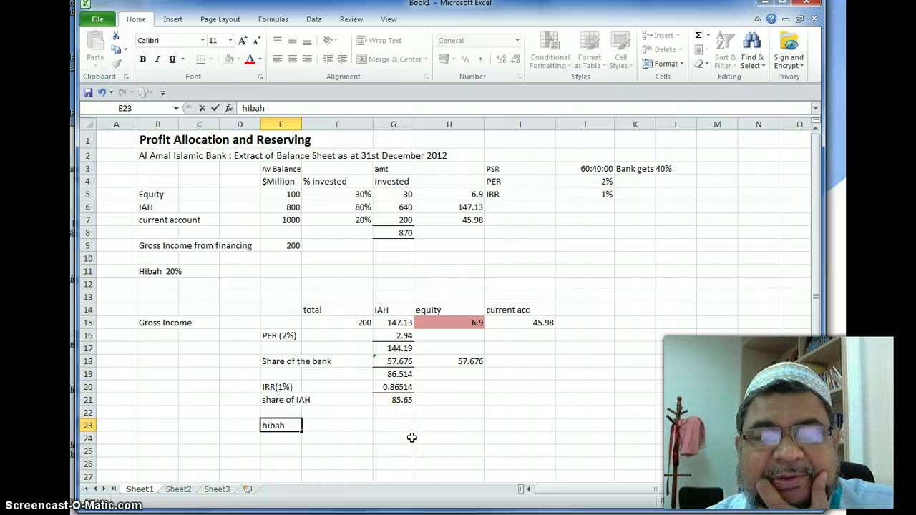
click(540, 425)
text(=)
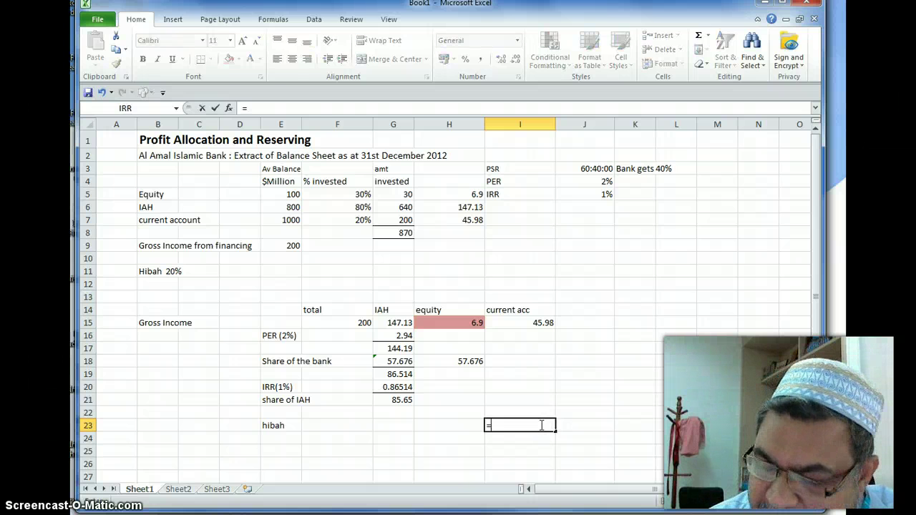
text(.2)
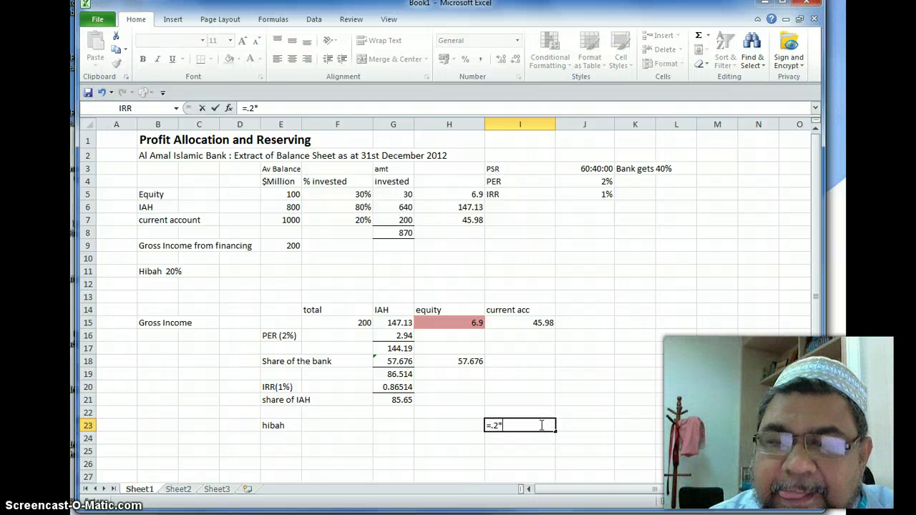
text(*)
click(526, 322)
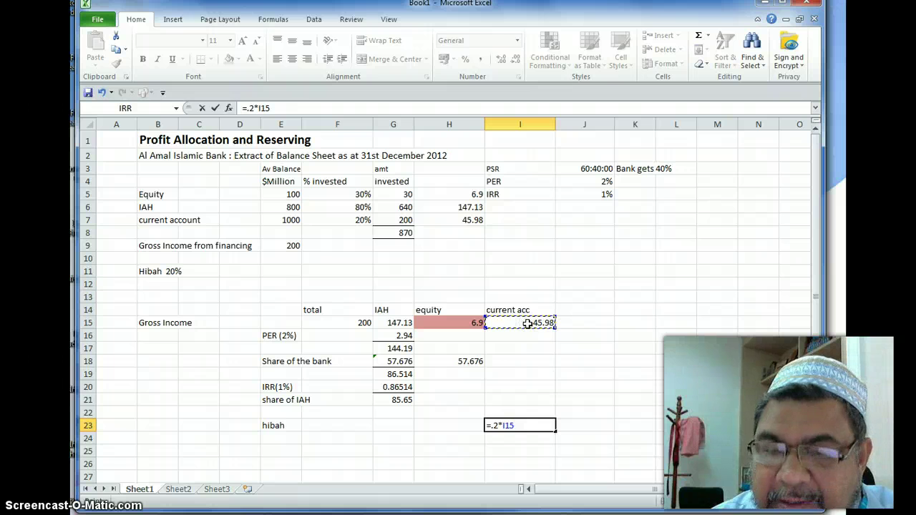
key(Return)
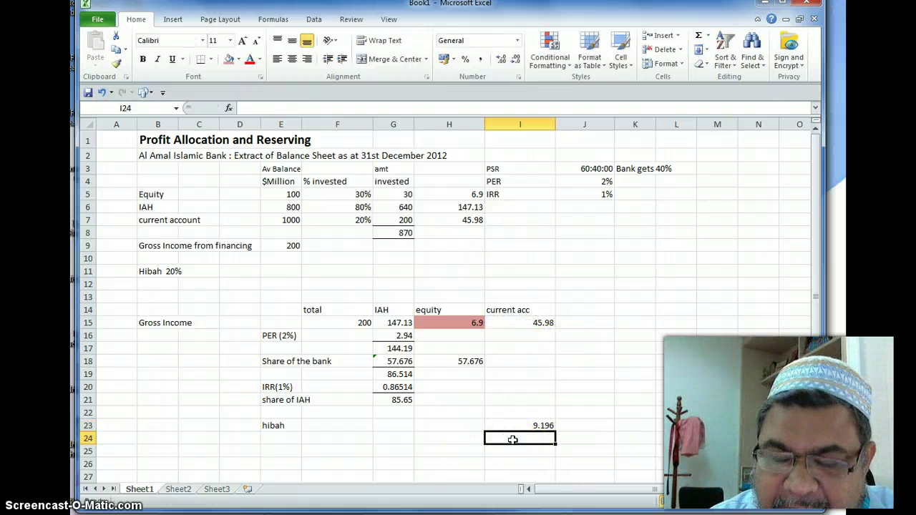
Calculate the current account balance after hibah in I24 with =I15-I23 and add a bottom border to the hibah in I23
text(=)
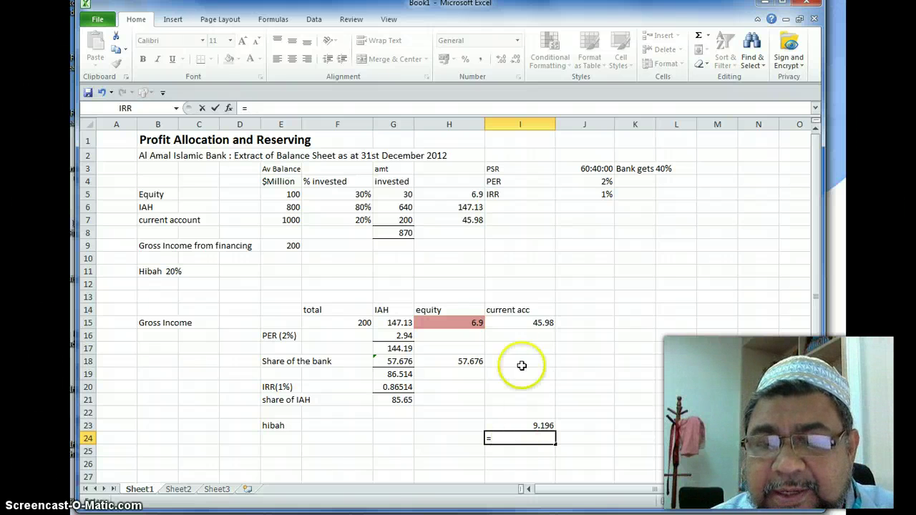
click(510, 323)
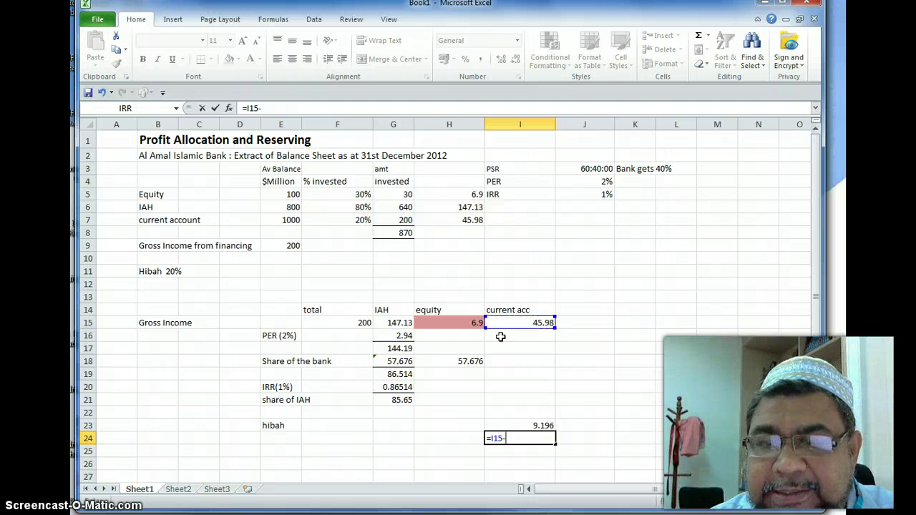
click(523, 425)
key(Return)
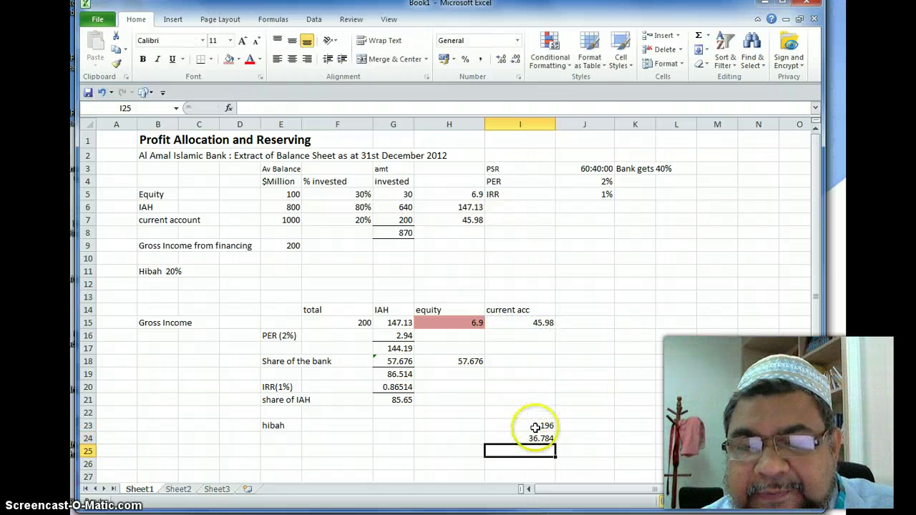
click(535, 424)
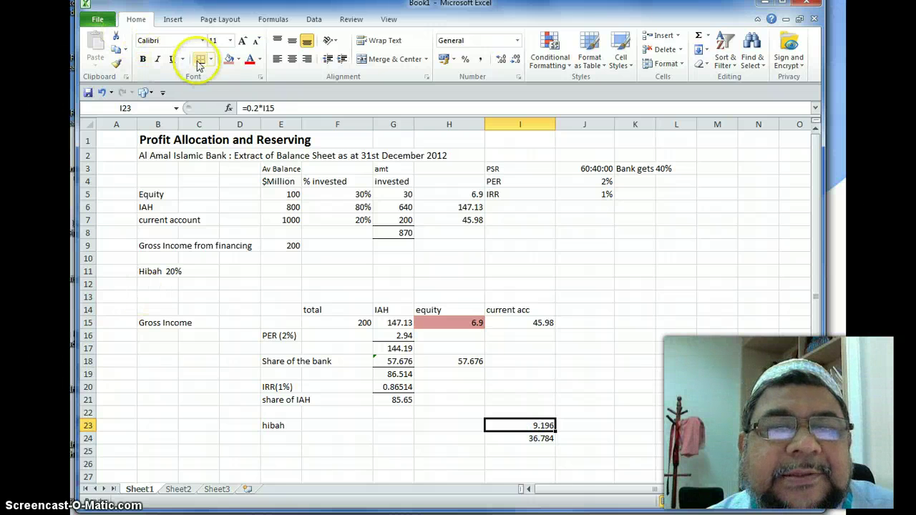
Round the current account remainder in I24 to two decimals by changing its formula to =round(I15-I23,2)
click(538, 438)
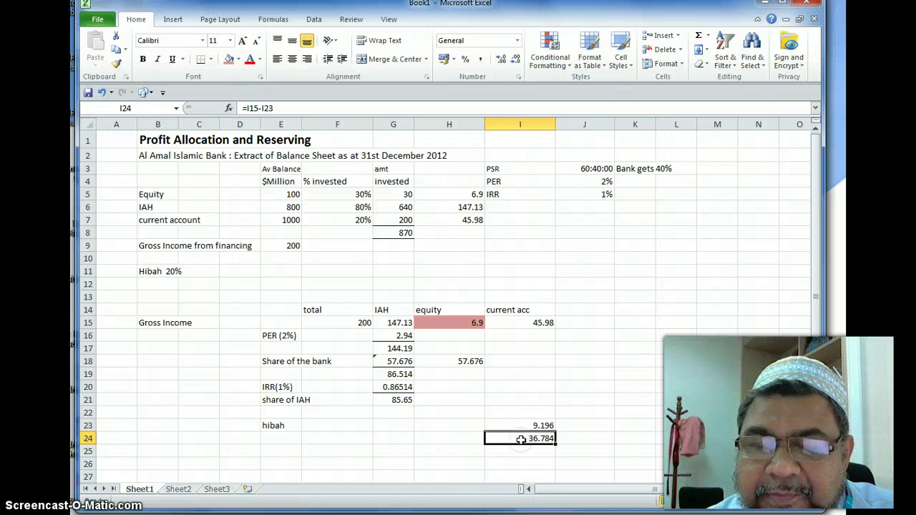
double_click(520, 439)
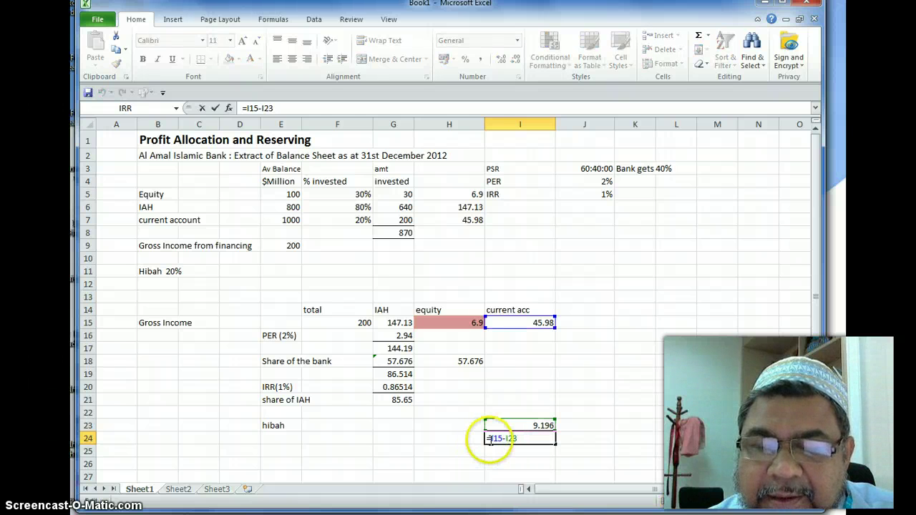
text(round)
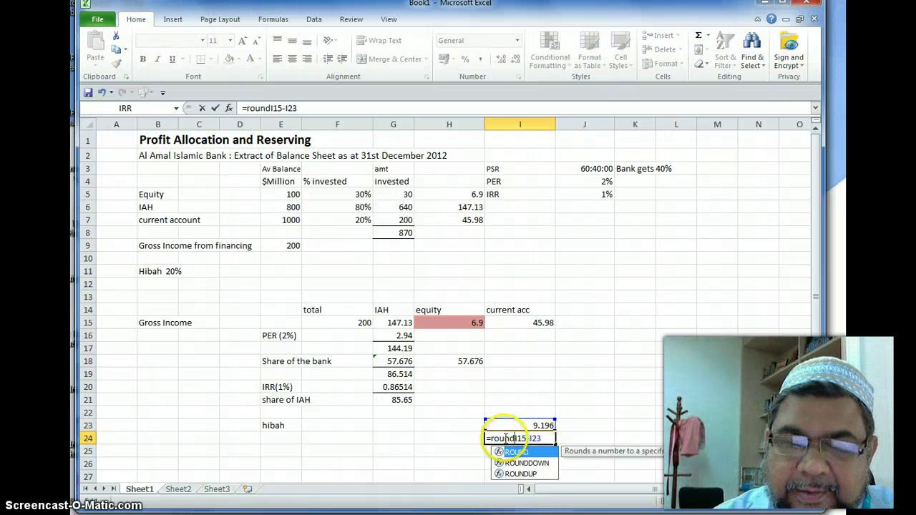
text(()
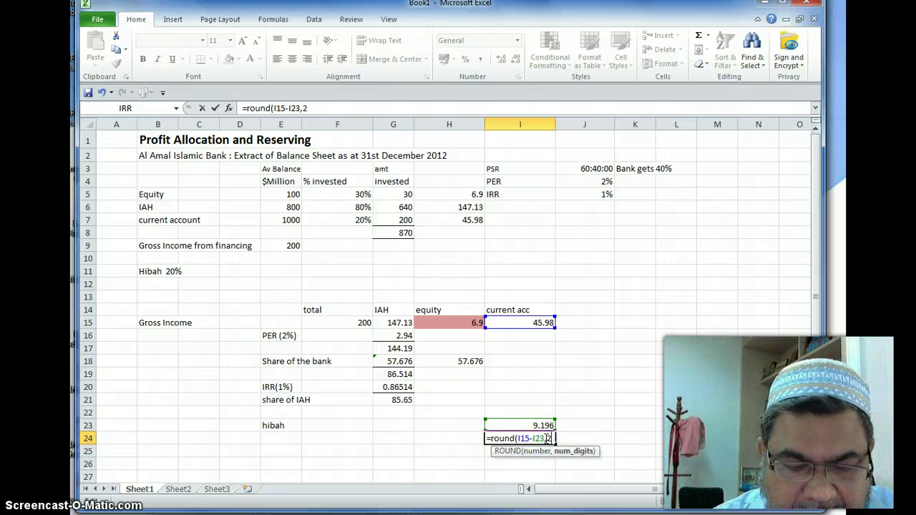
text(,2))
key(Return)
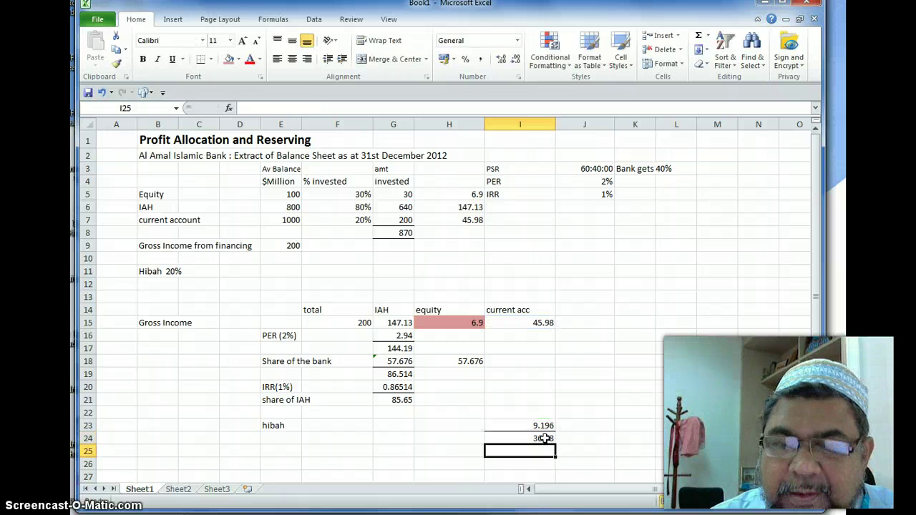
click(644, 413)
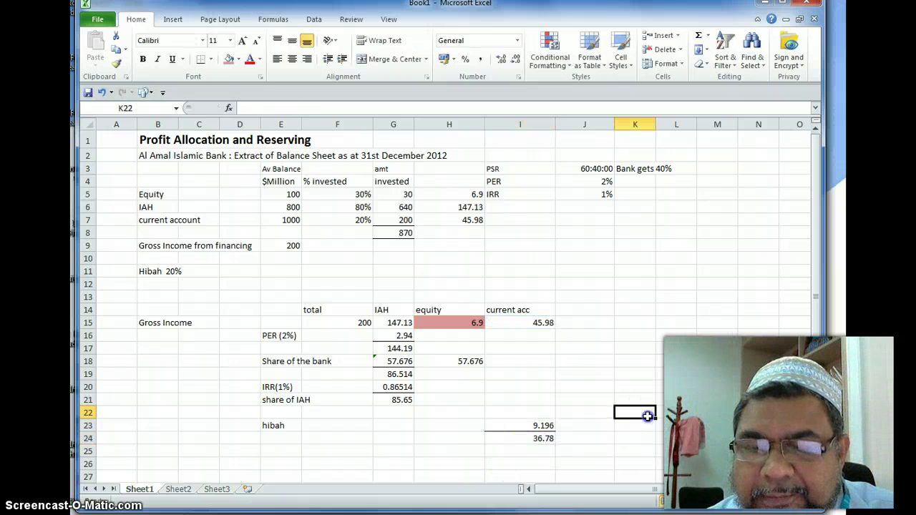
Carry the current account remainder into the equity column with =I24 in H24 and give that cell a bottom border
click(533, 439)
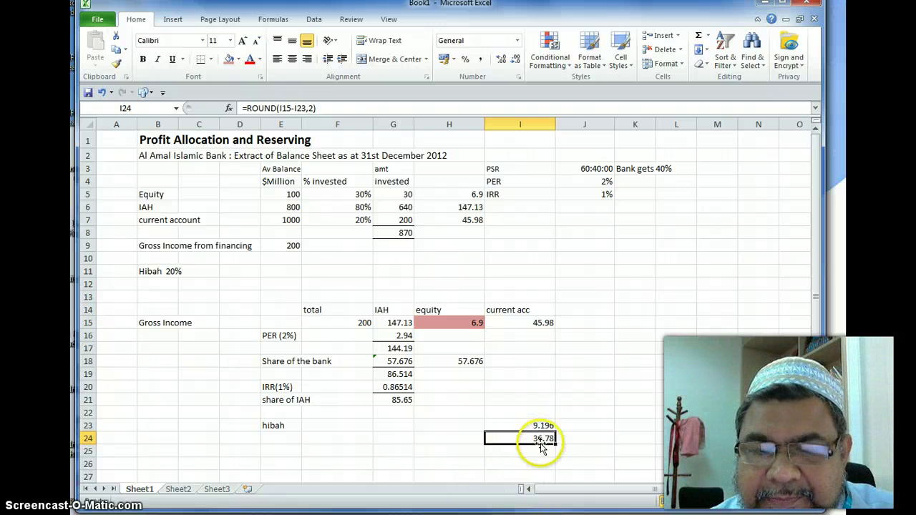
click(456, 441)
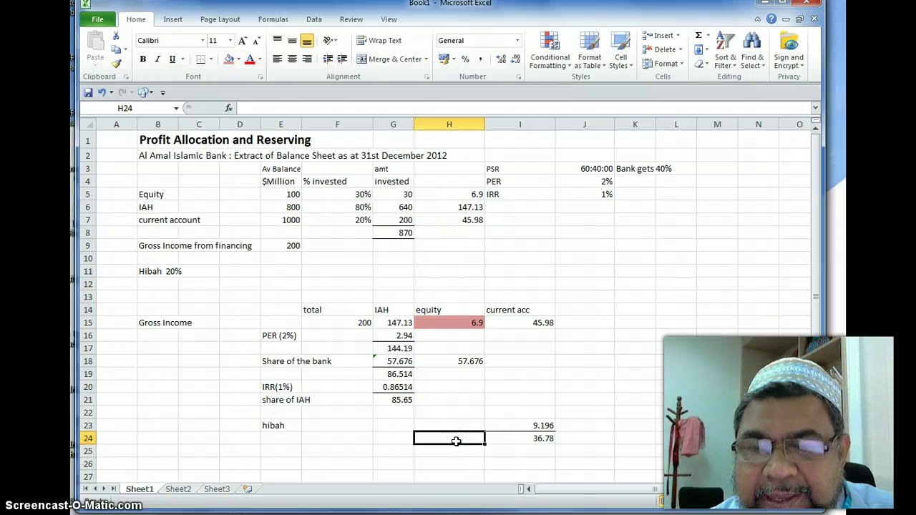
click(462, 442)
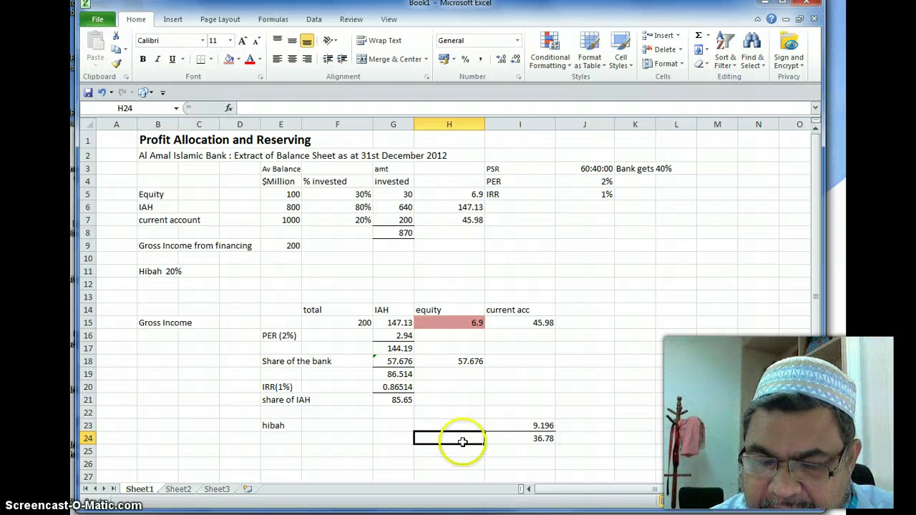
text(=)
click(534, 439)
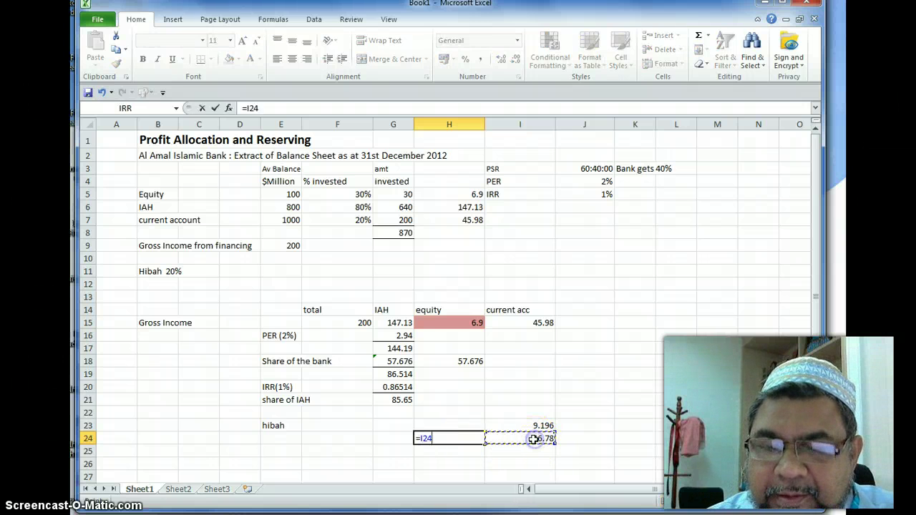
key(Return)
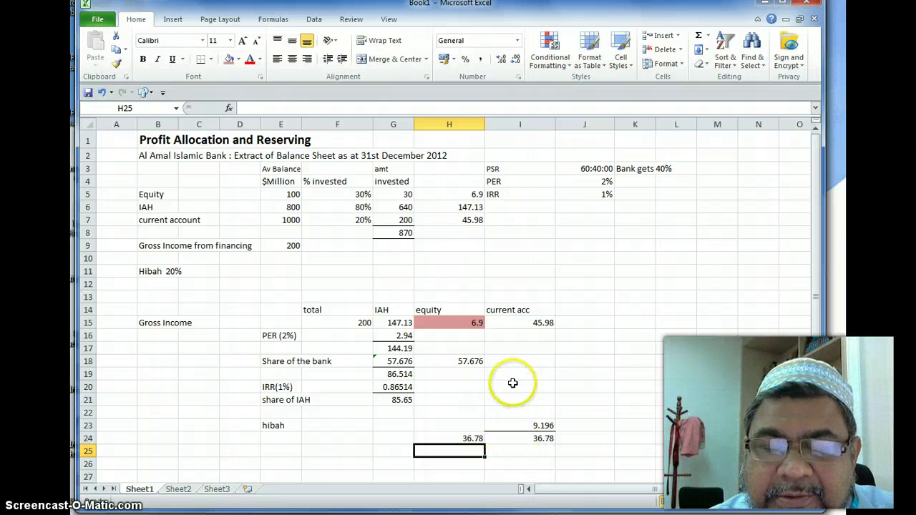
click(468, 462)
click(465, 437)
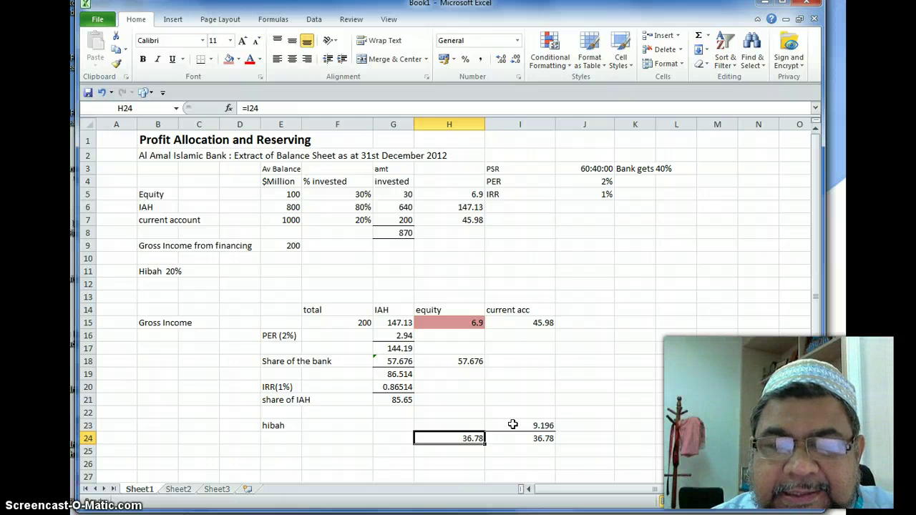
Total the equity column in H25 with =SUM(H15:H24)
click(444, 450)
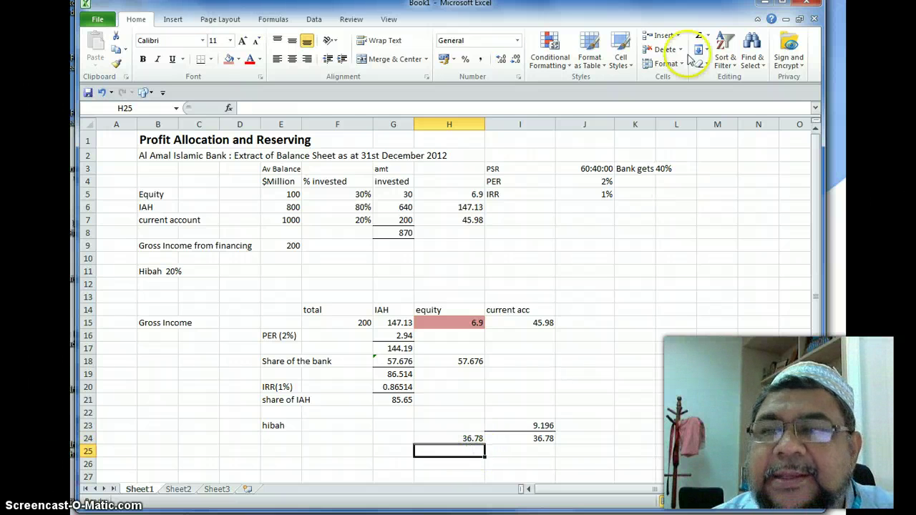
click(698, 36)
drag(451, 323, 450, 437)
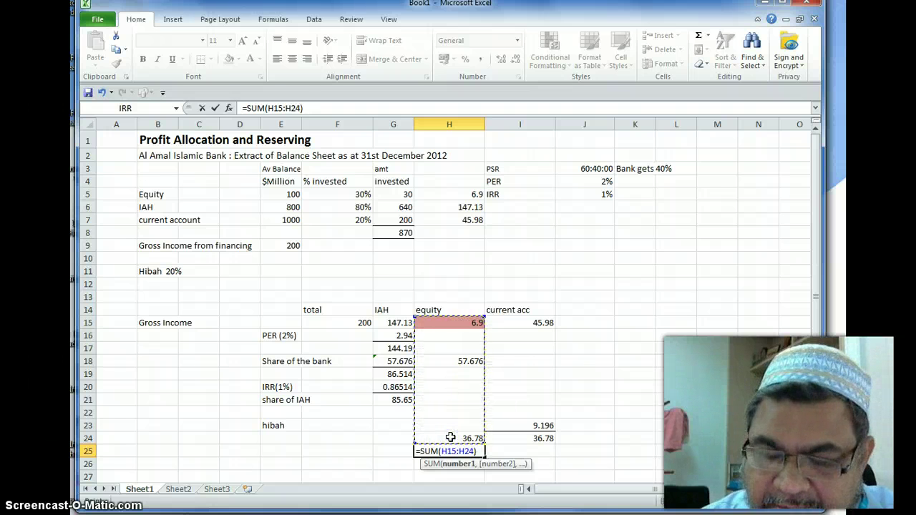
key(Return)
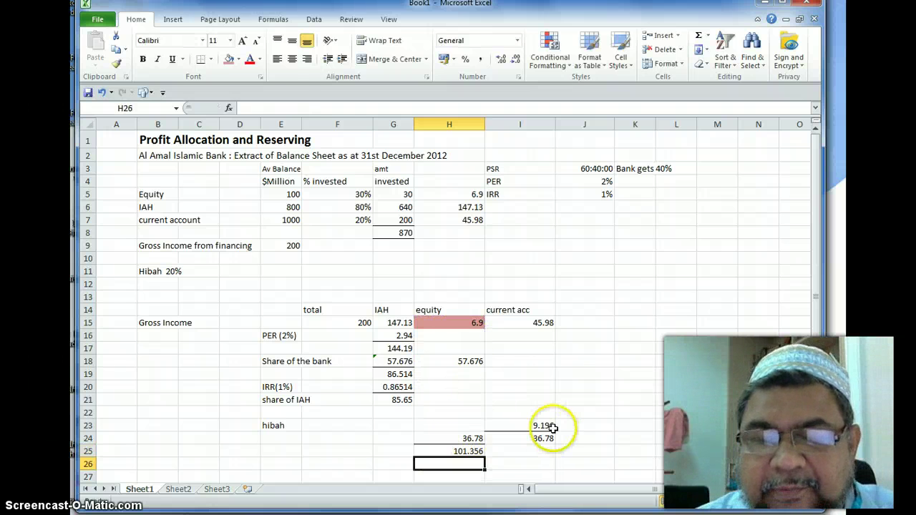